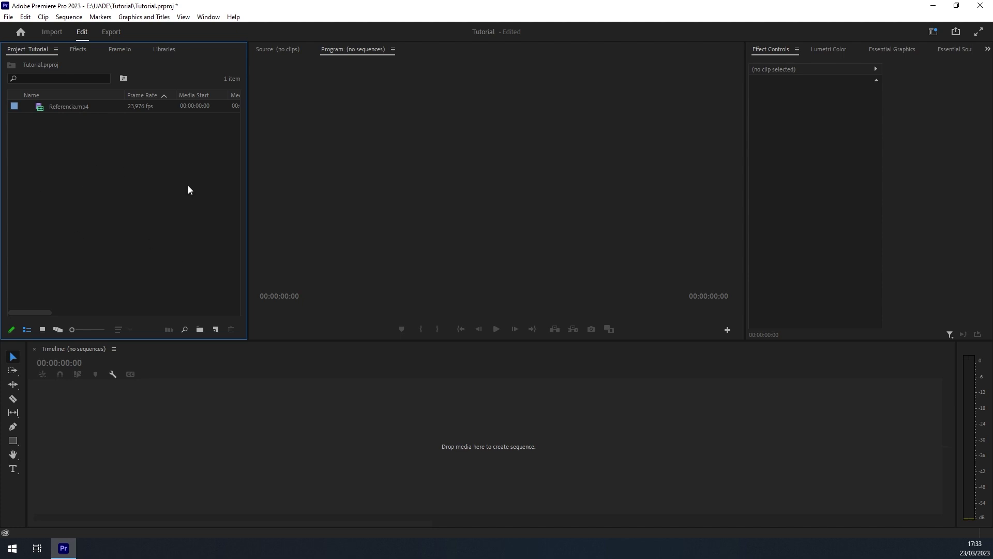
- Delete the Referencia.mp4 clip from the project
{"action": "left_click", "coordinate": [63, 108]}
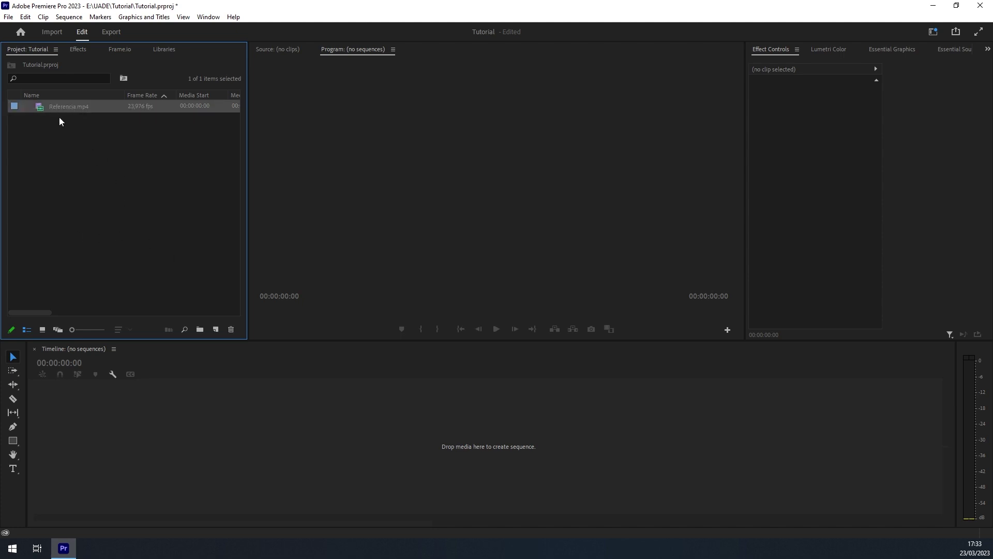
{"action": "left_click_drag", "start_coordinate": [59, 117], "coordinate": [116, 288]}
{"action": "left_click", "coordinate": [78, 109]}
{"action": "left_click", "coordinate": [232, 329]}
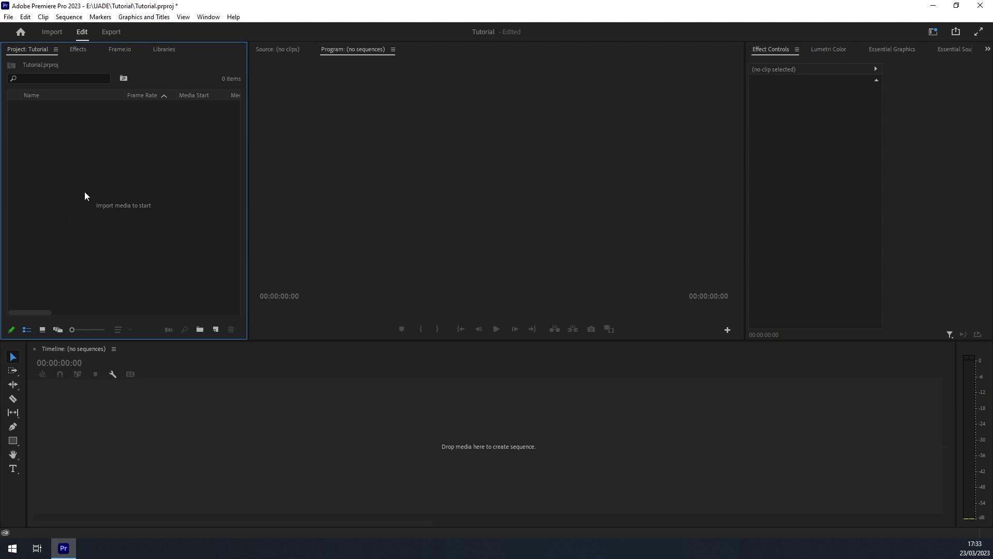
- Import Referencia.mp4 and Musica.mp3 from the Tutorial folder into the project
{"action": "double_click", "coordinate": [139, 205]}
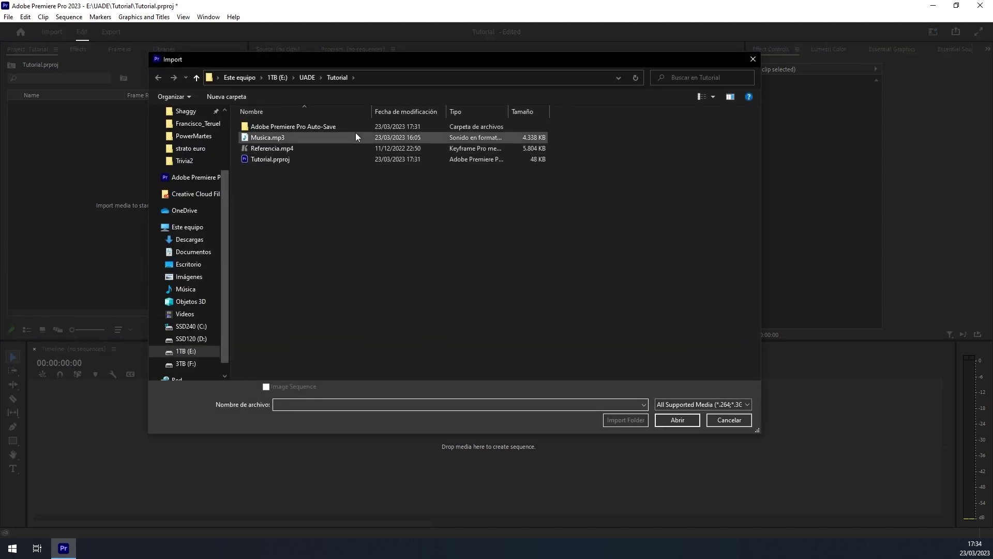
{"action": "left_click", "coordinate": [288, 149]}
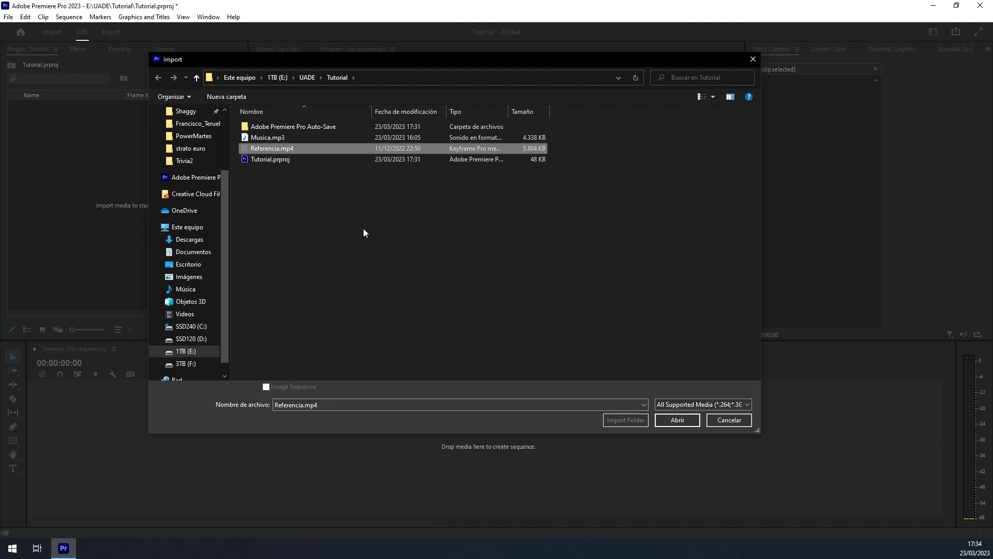
{"action": "left_click", "coordinate": [291, 136], "text": "ctrl"}
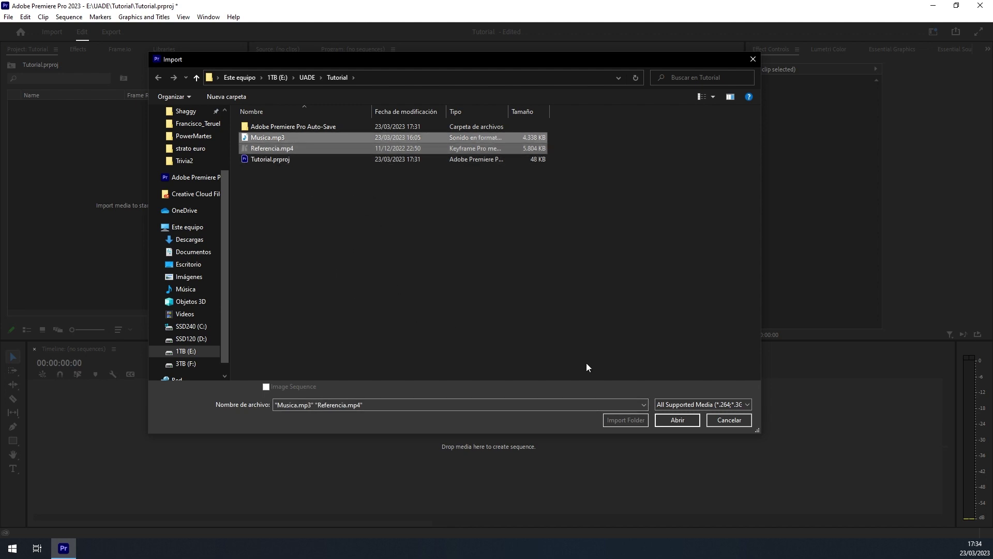
{"action": "left_click", "coordinate": [677, 420]}
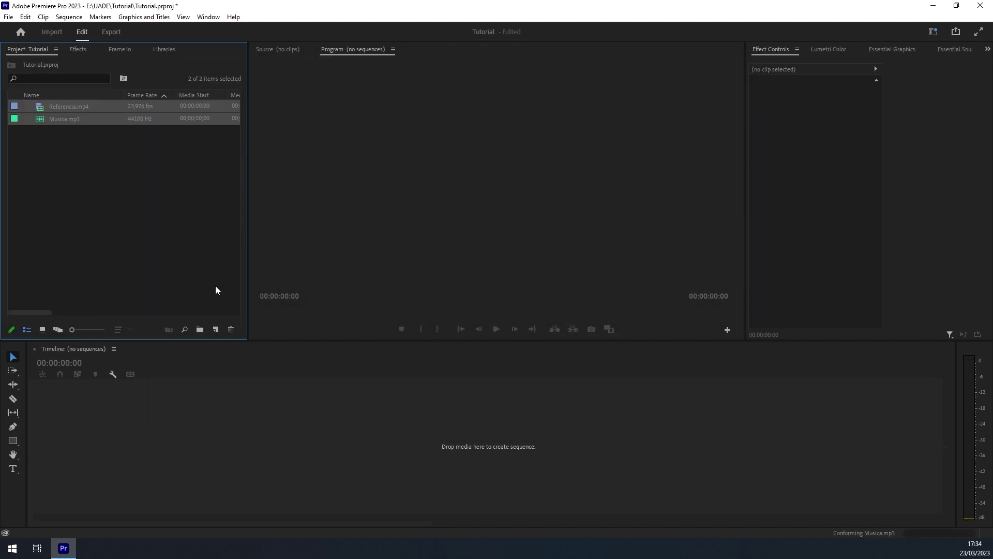
{"action": "left_click", "coordinate": [95, 175]}
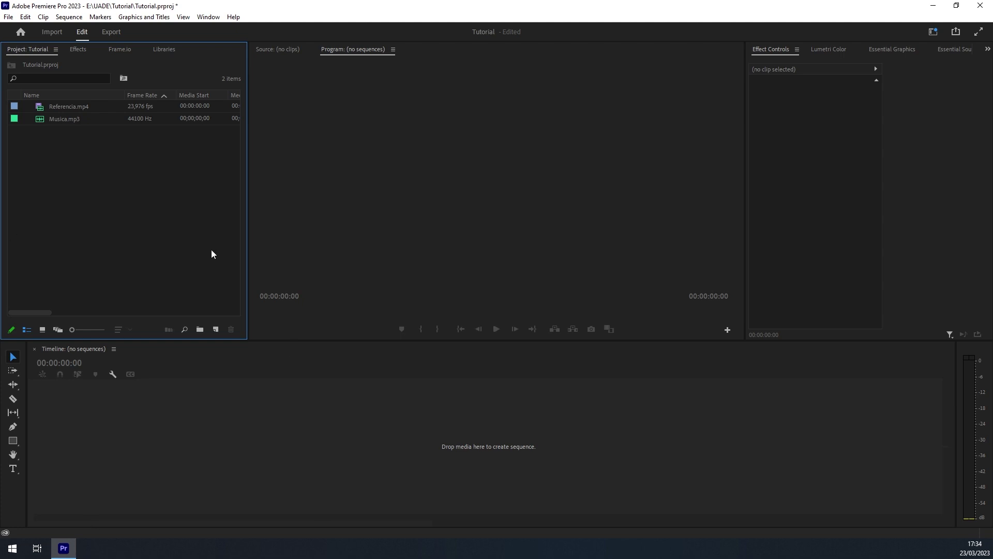
- Create a new sequence from the Referencia.mp4 clip by placing it in the empty timeline
{"action": "left_click_drag", "start_coordinate": [101, 187], "coordinate": [73, 120]}
{"action": "left_click", "coordinate": [203, 218]}
{"action": "left_click_drag", "start_coordinate": [67, 105], "coordinate": [185, 443]}
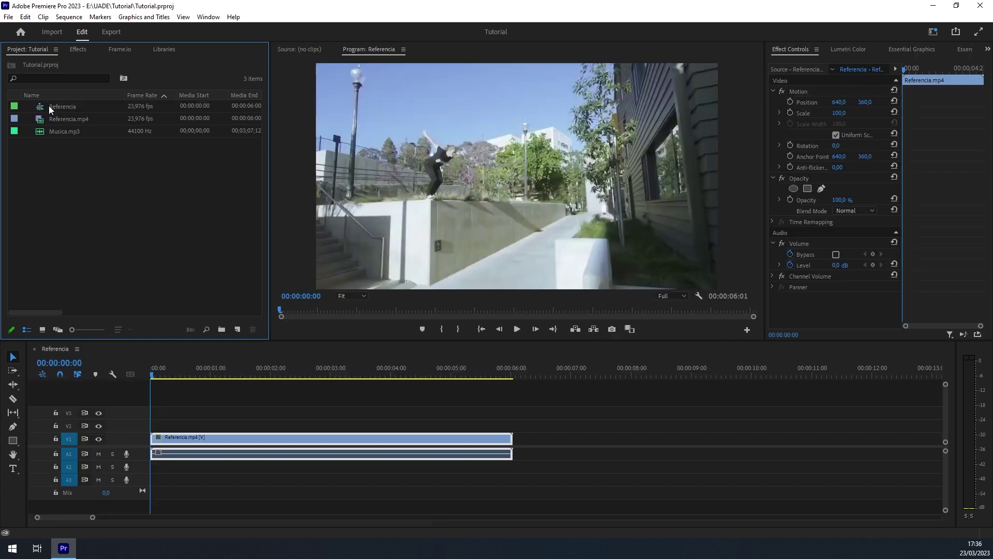
{"action": "left_click", "coordinate": [59, 109]}
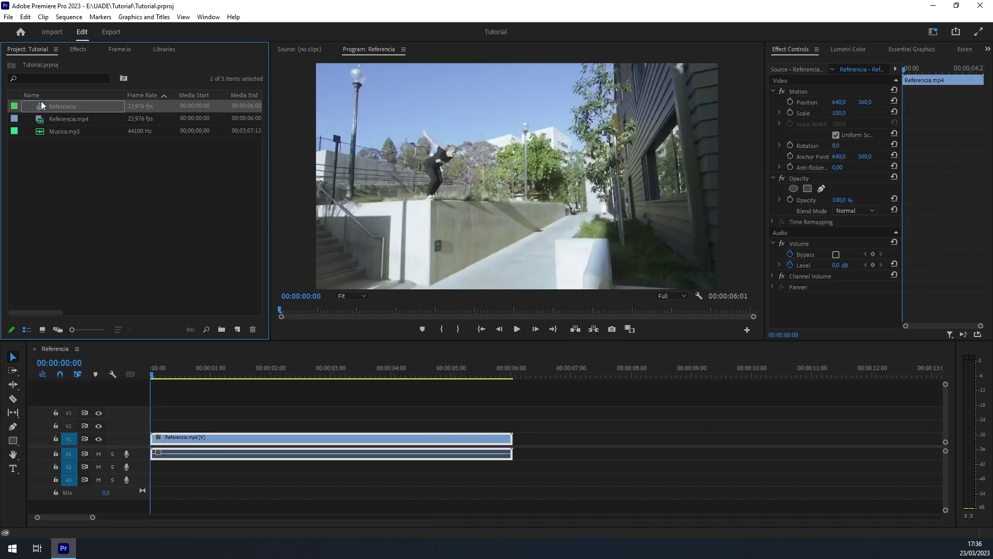
{"action": "left_click", "coordinate": [73, 151]}
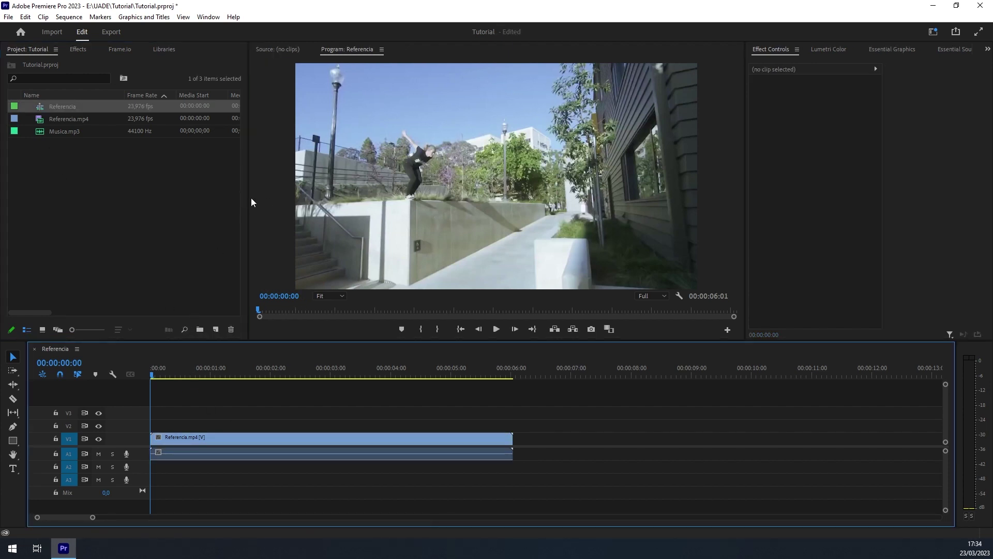
- Widen the project media list and move the Video Info column directly after Media End
{"action": "left_click_drag", "start_coordinate": [249, 199], "coordinate": [720, 189]}
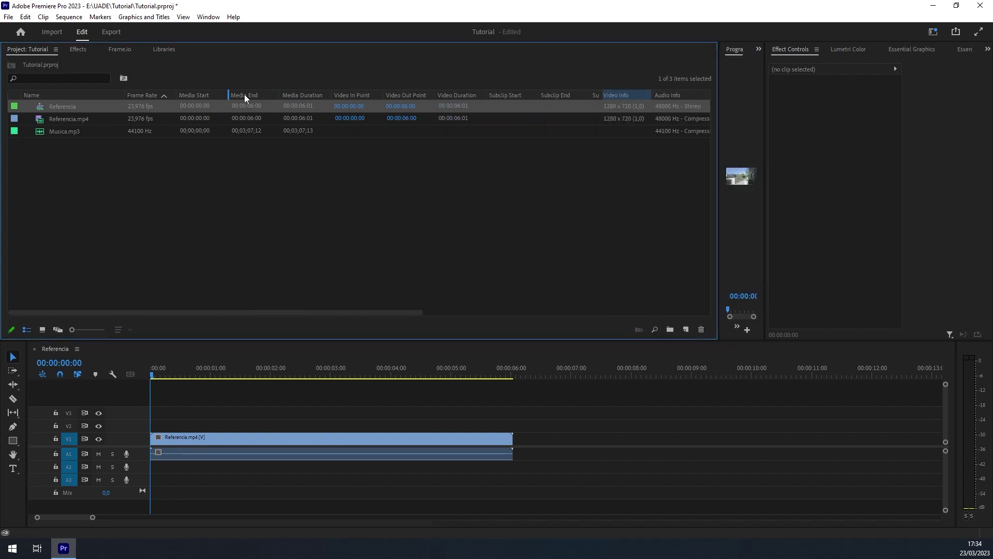
{"action": "left_click_drag", "start_coordinate": [284, 92], "coordinate": [282, 94]}
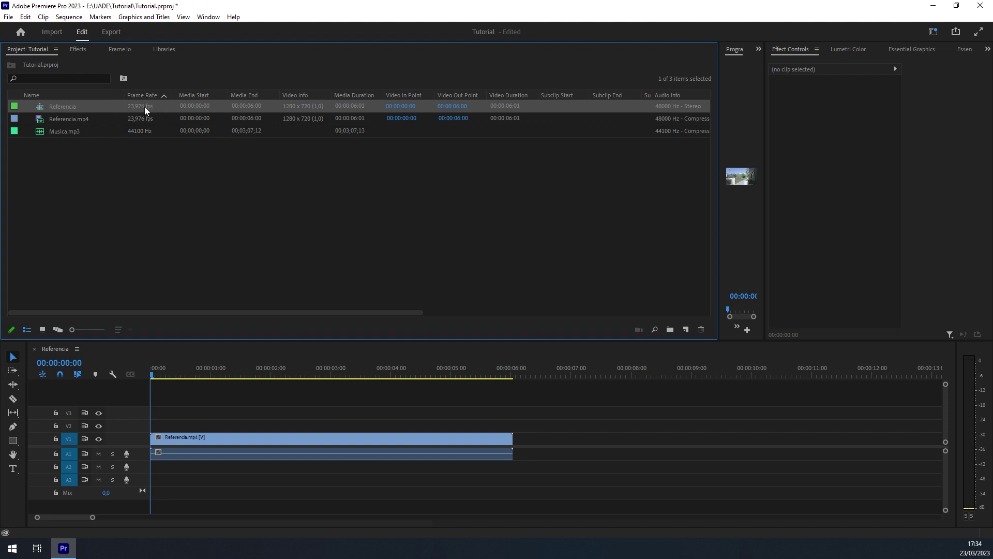
{"action": "left_click", "coordinate": [230, 119]}
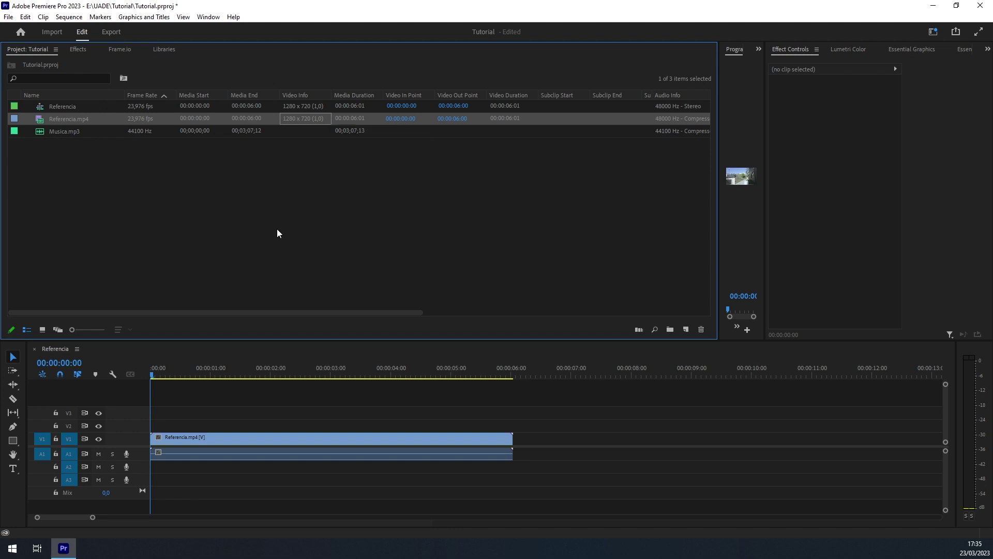
{"action": "left_click", "coordinate": [277, 178]}
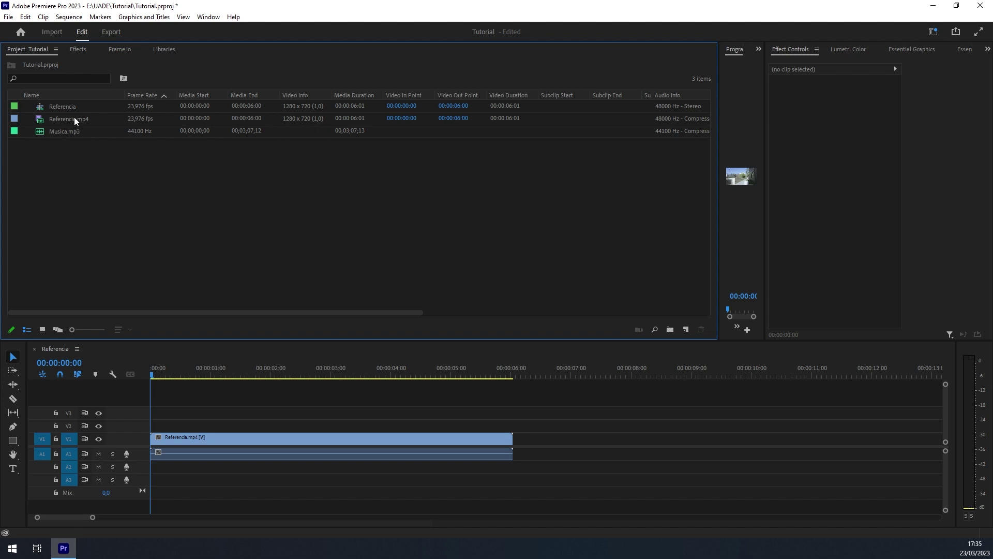
- Select the Referencia.mp4 clip in the timeline and narrow the project media list to enlarge the program preview
{"action": "mouse_move", "coordinate": [74, 117]}
{"action": "left_mouse_down"}
{"action": "mouse_move", "coordinate": [102, 178]}
{"action": "mouse_move", "coordinate": [83, 120]}
{"action": "left_mouse_up"}
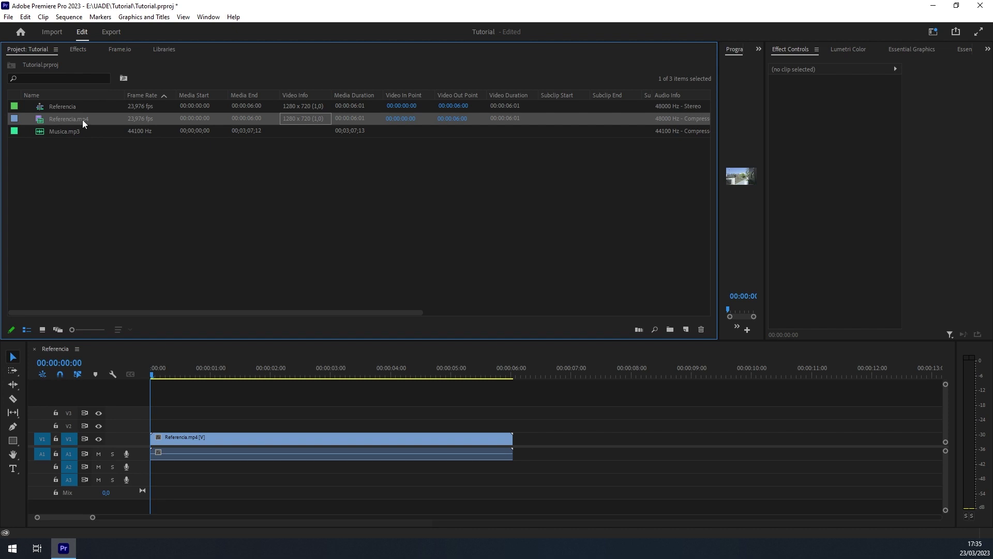
{"action": "left_click_drag", "start_coordinate": [212, 417], "coordinate": [253, 458]}
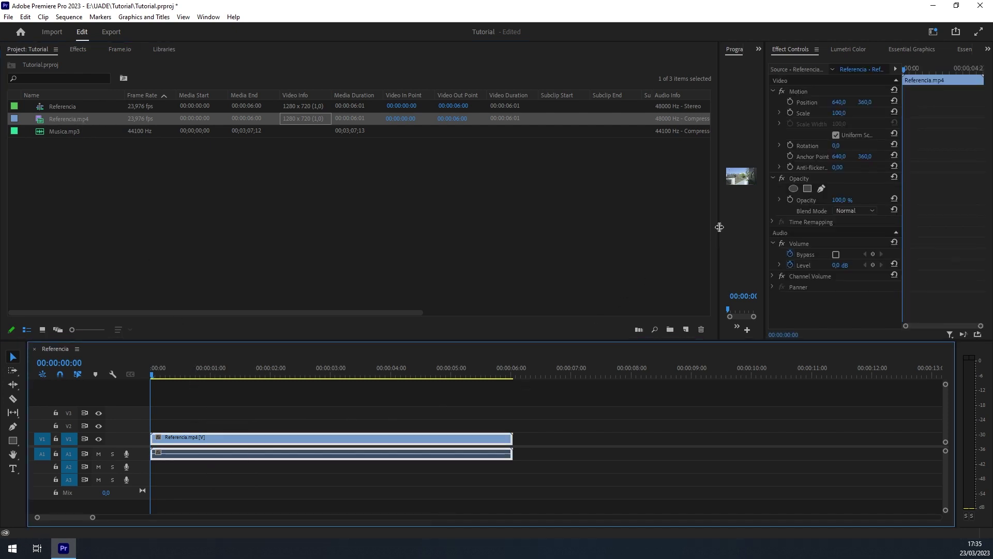
{"action": "left_click_drag", "start_coordinate": [719, 224], "coordinate": [270, 206]}
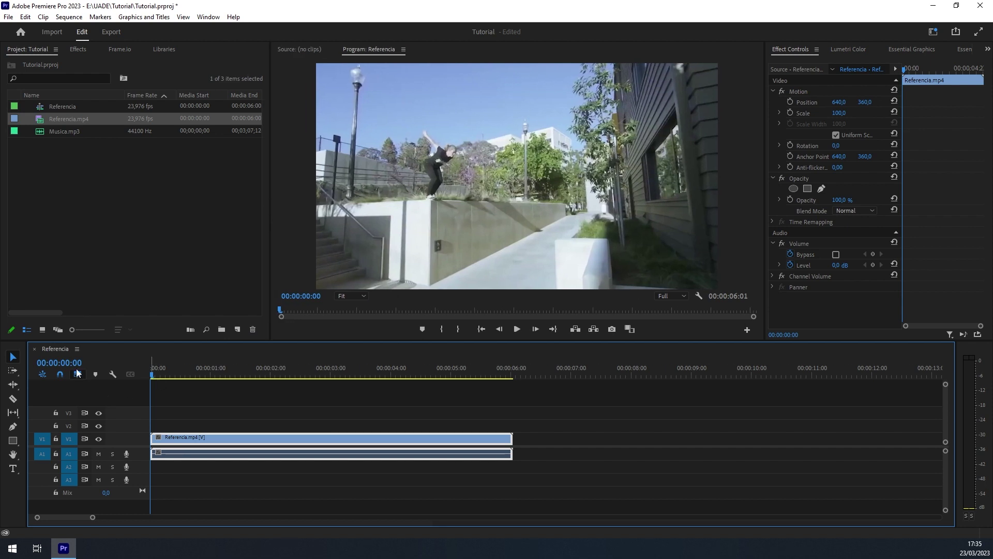
- Select the Referencia sequence among the project items and save the project
{"action": "right_click", "coordinate": [55, 350]}
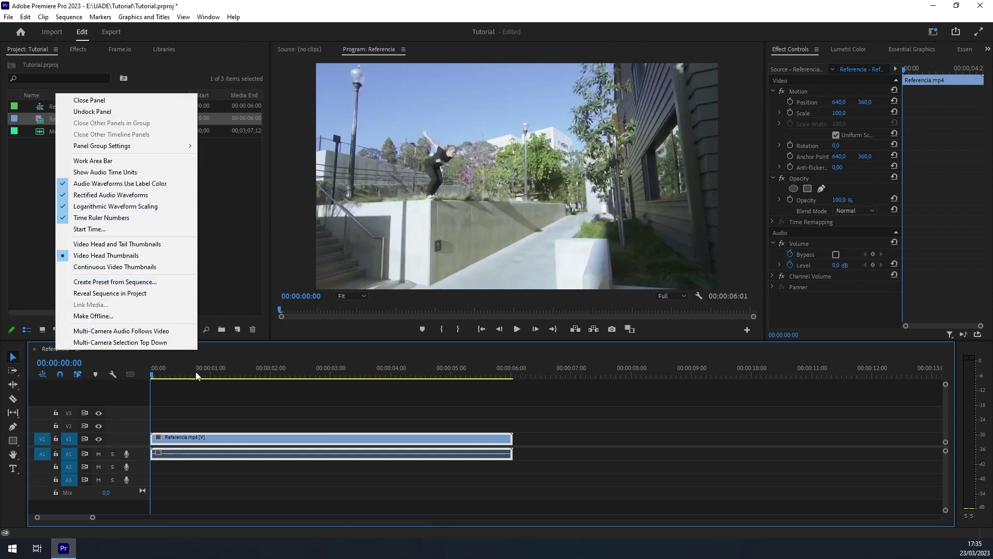
{"action": "left_click", "coordinate": [228, 266]}
{"action": "left_click", "coordinate": [74, 108]}
{"action": "key", "text": "ctrl+s"}
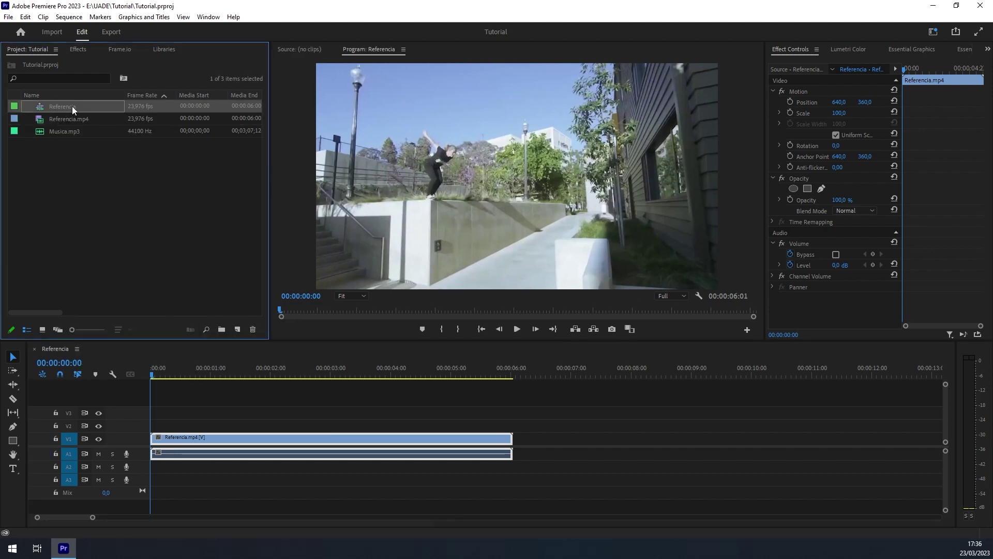
- Open the Referencia sequence's settings and look through the available timebase frame rates
{"action": "right_click", "coordinate": [73, 106]}
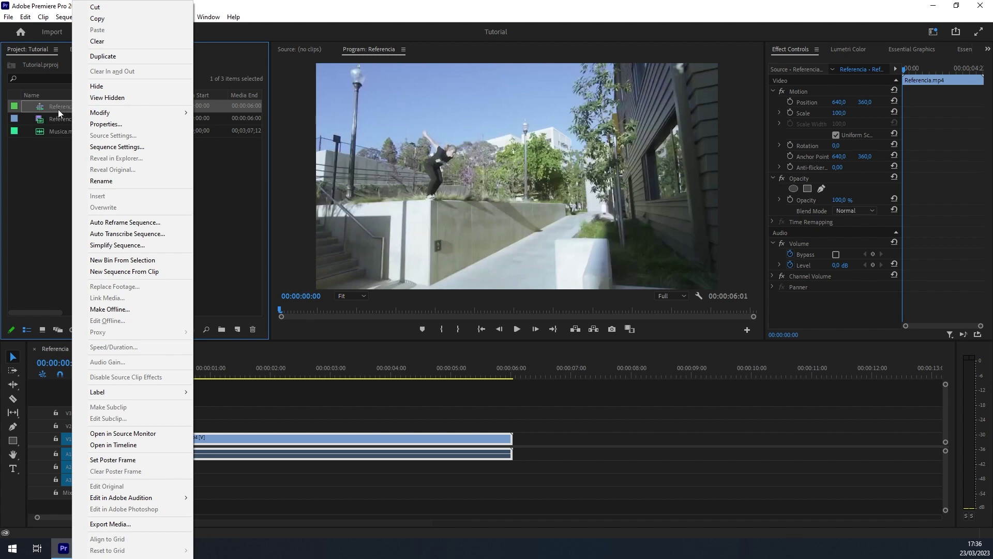
{"action": "left_click", "coordinate": [131, 149]}
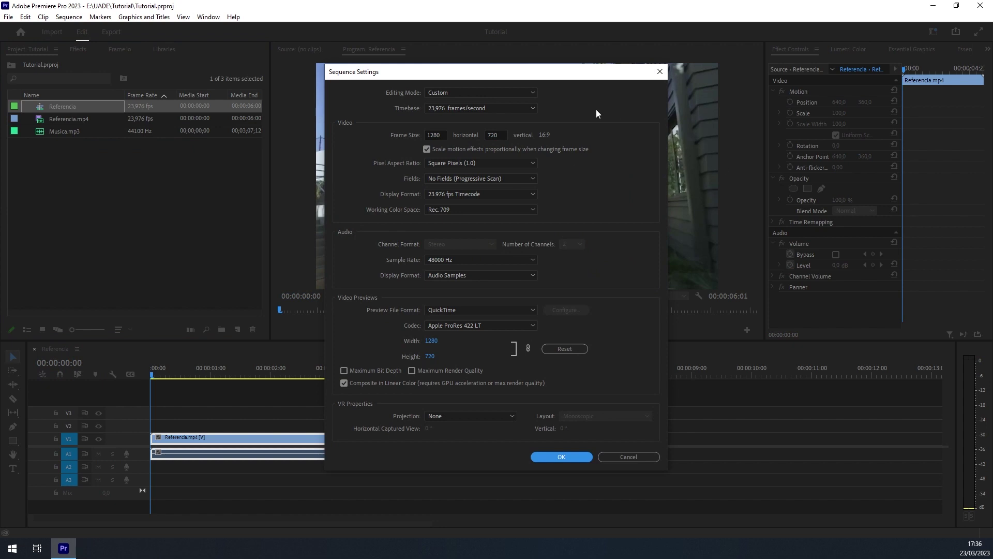
{"action": "mouse_move", "coordinate": [465, 74]}
{"action": "left_mouse_down"}
{"action": "mouse_move", "coordinate": [446, 53]}
{"action": "mouse_move", "coordinate": [454, 59]}
{"action": "left_mouse_up"}
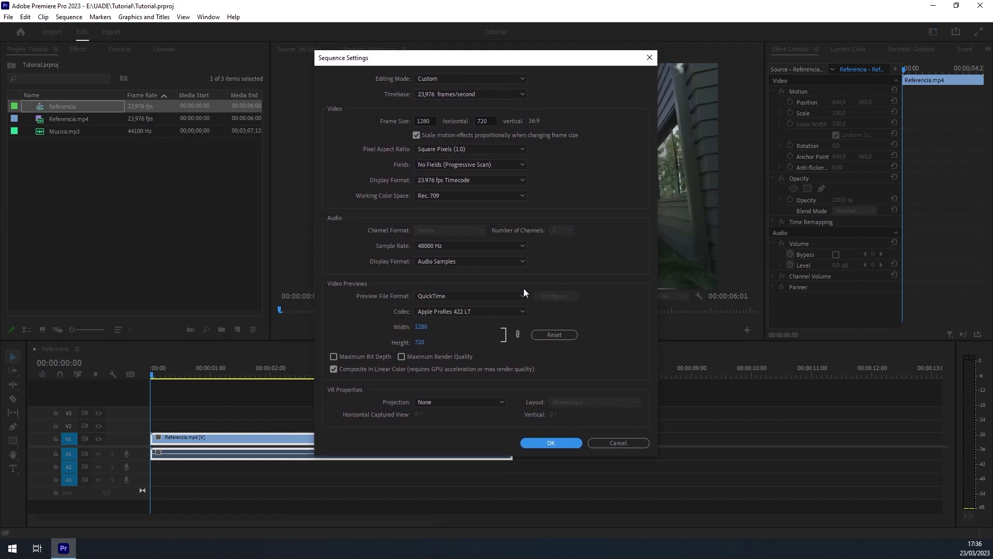
{"action": "left_click", "coordinate": [493, 95]}
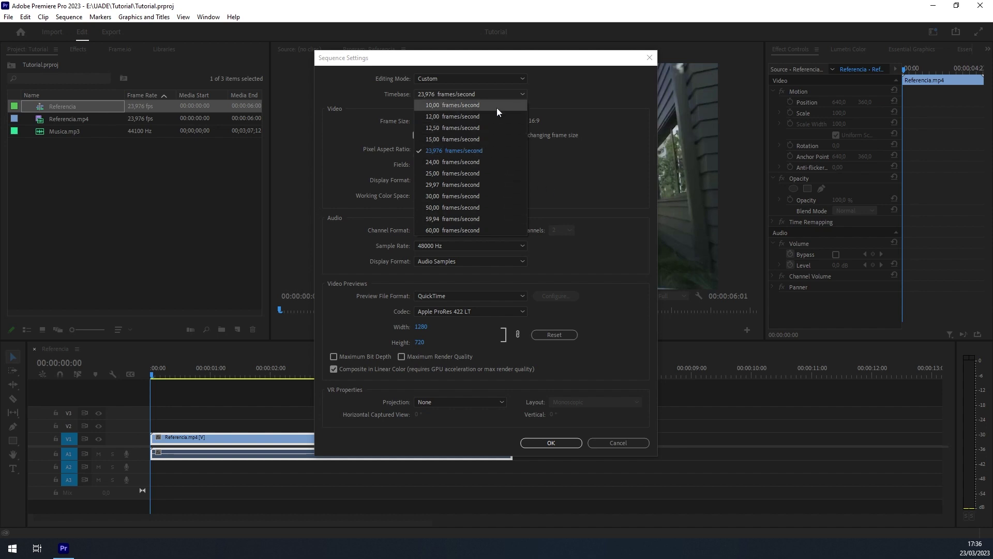
{"action": "left_click", "coordinate": [498, 95]}
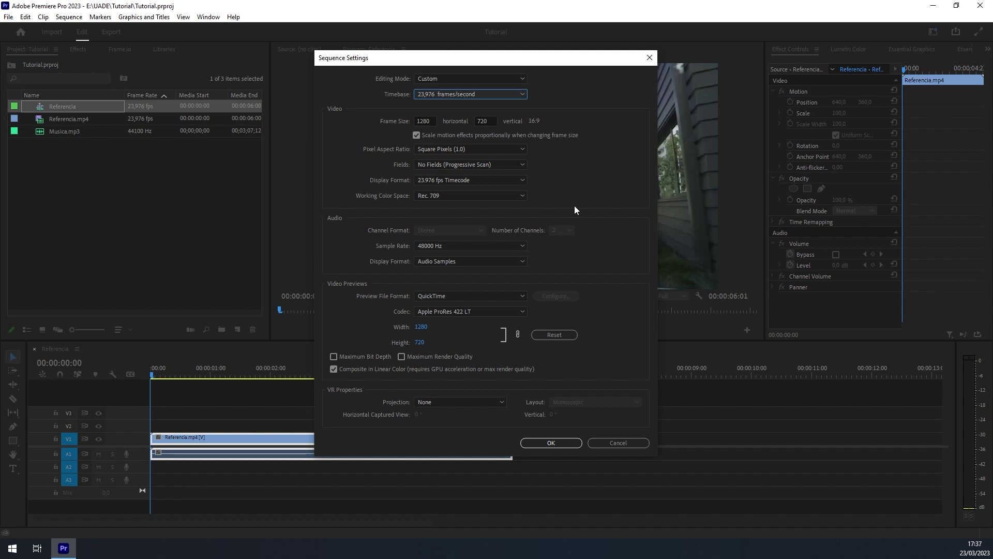
- Set the sequence's frame size to 1920 by 1080 and accept deleting its preview files
{"action": "left_click", "coordinate": [432, 120]}
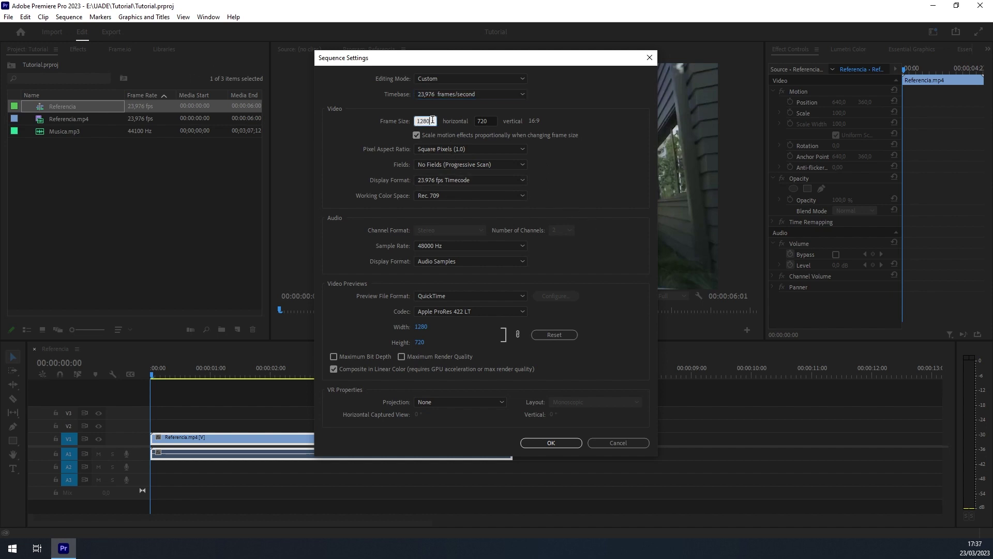
{"action": "double_click", "coordinate": [433, 120]}
{"action": "left_click", "coordinate": [419, 120]}
{"action": "left_click_drag", "start_coordinate": [415, 123], "coordinate": [436, 122]}
{"action": "left_click", "coordinate": [494, 120]}
{"action": "left_click_drag", "start_coordinate": [437, 121], "coordinate": [406, 119]}
{"action": "type", "text": "1920"}
{"action": "key", "text": "Tab"}
{"action": "type", "text": "1080"}
{"action": "left_click", "coordinate": [555, 443]}
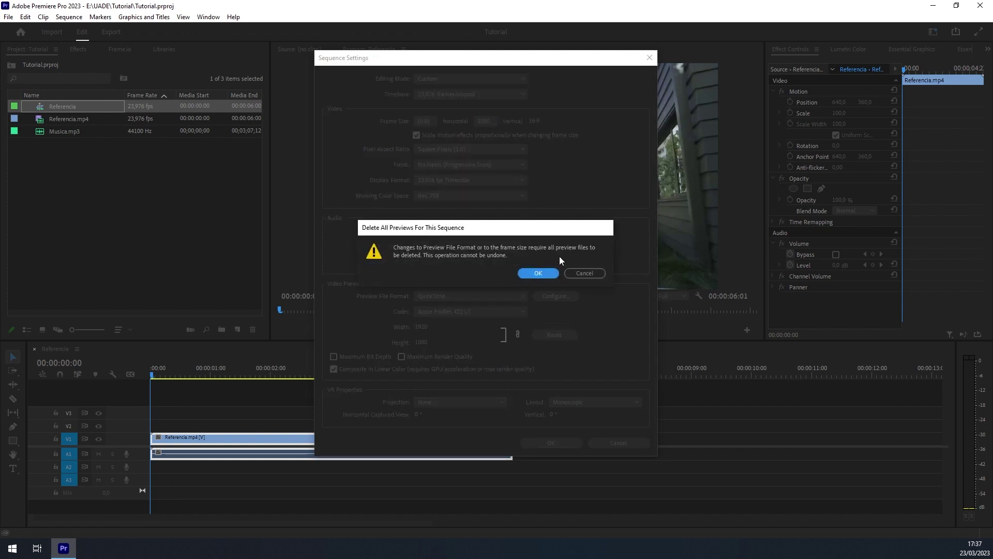
{"action": "left_click", "coordinate": [545, 273]}
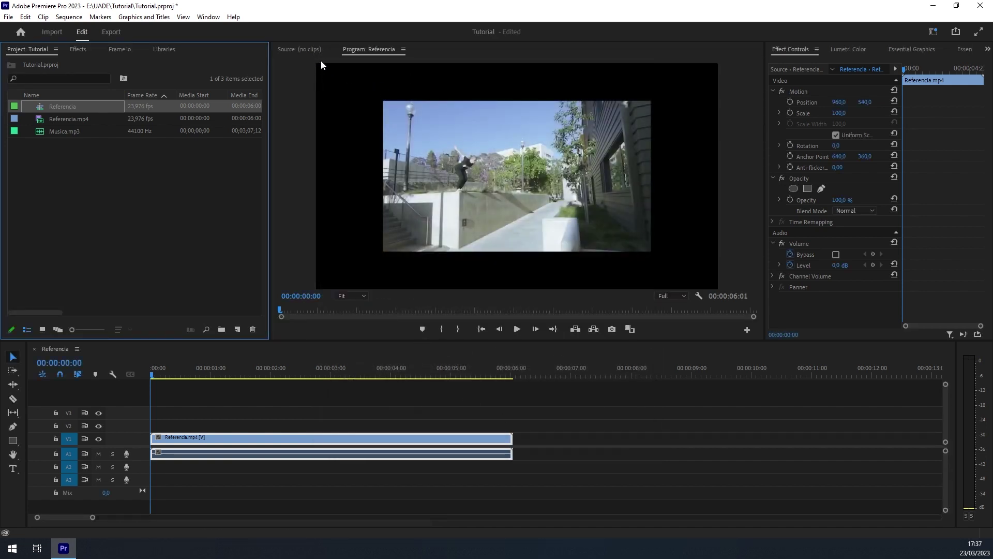
- Scale the Referencia.mp4 timeline clip up to 153 so it fills the frame
{"action": "left_click", "coordinate": [365, 89]}
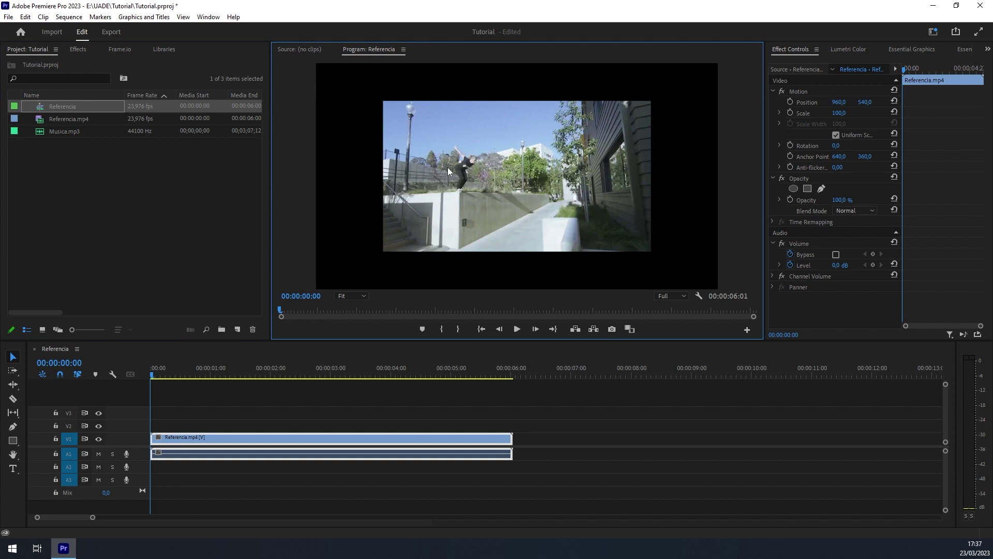
{"action": "left_click", "coordinate": [245, 442]}
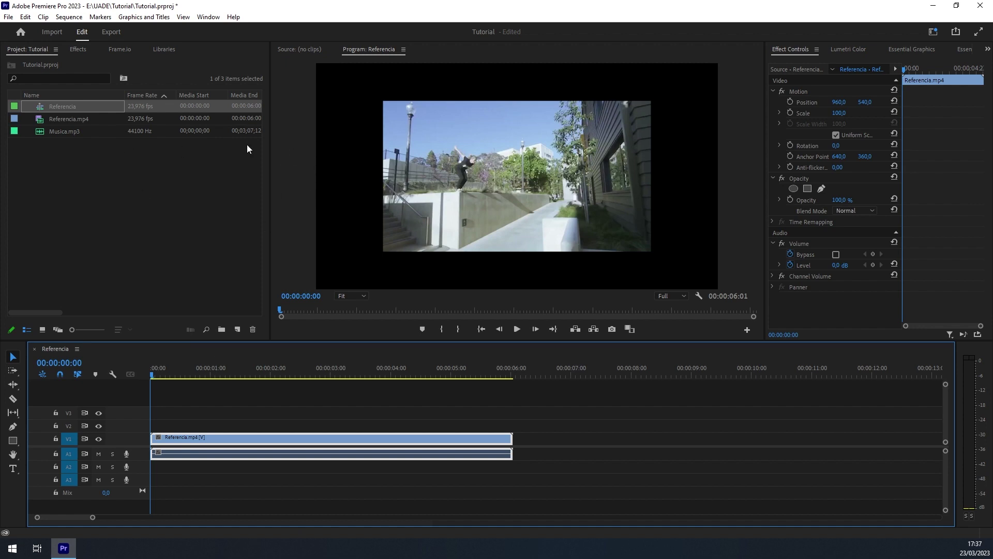
{"action": "left_click", "coordinate": [841, 120]}
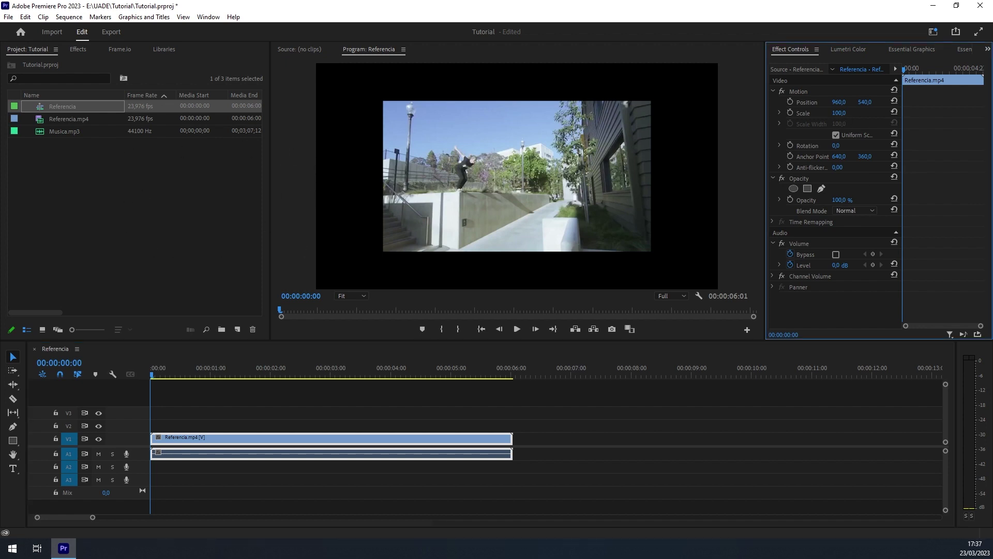
{"action": "left_click_drag", "start_coordinate": [840, 113], "coordinate": [866, 113]}
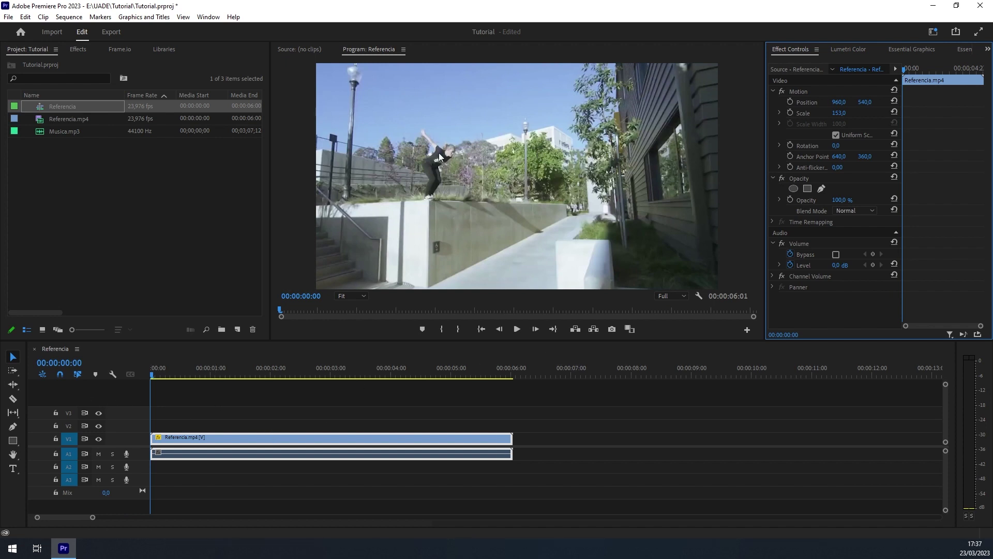
- Undo the clip's scale change and the sequence's frame size change, keeping the playhead at the sequence start
{"action": "left_click_drag", "start_coordinate": [163, 373], "coordinate": [139, 369]}
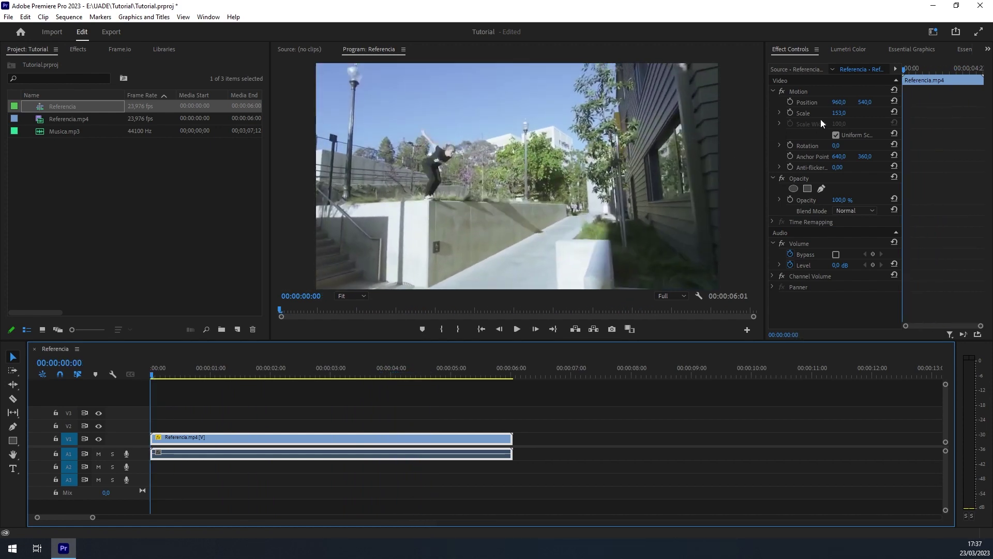
{"action": "key", "text": "ctrl+z"}
{"action": "key", "text": "ctrl+z"}
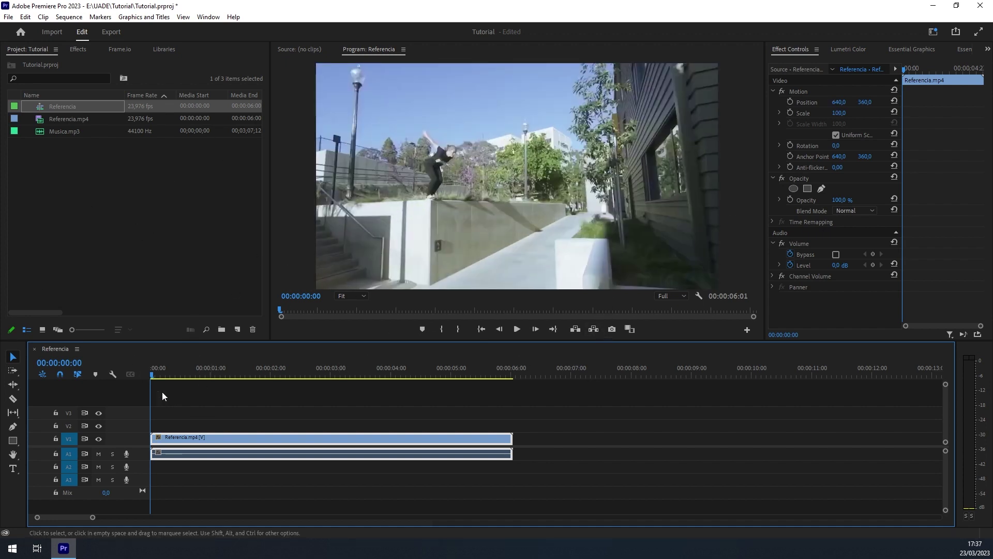
- Widen the Effect Controls area and give its property column more room beside the keyframe timeline
{"action": "left_click_drag", "start_coordinate": [766, 97], "coordinate": [608, 118]}
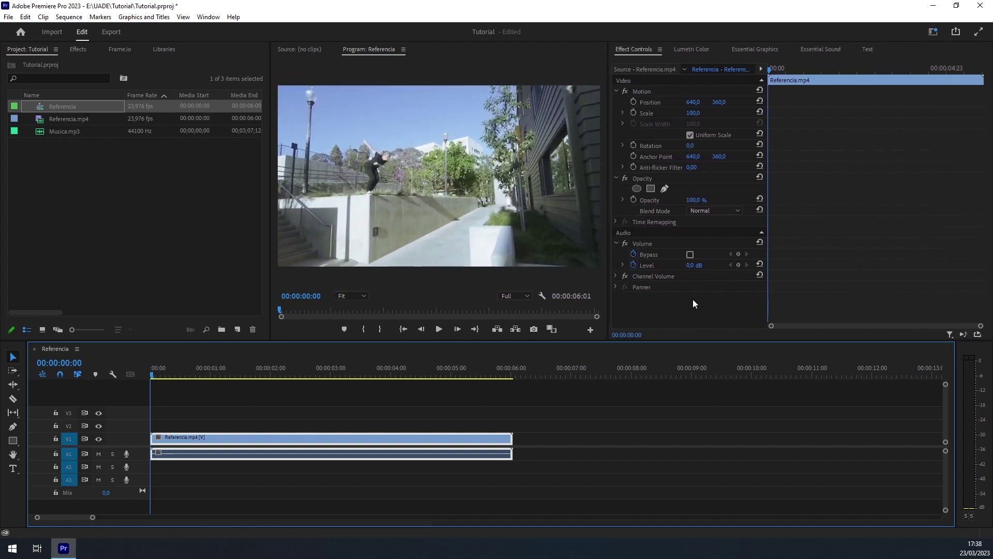
{"action": "left_click_drag", "start_coordinate": [768, 155], "coordinate": [800, 154]}
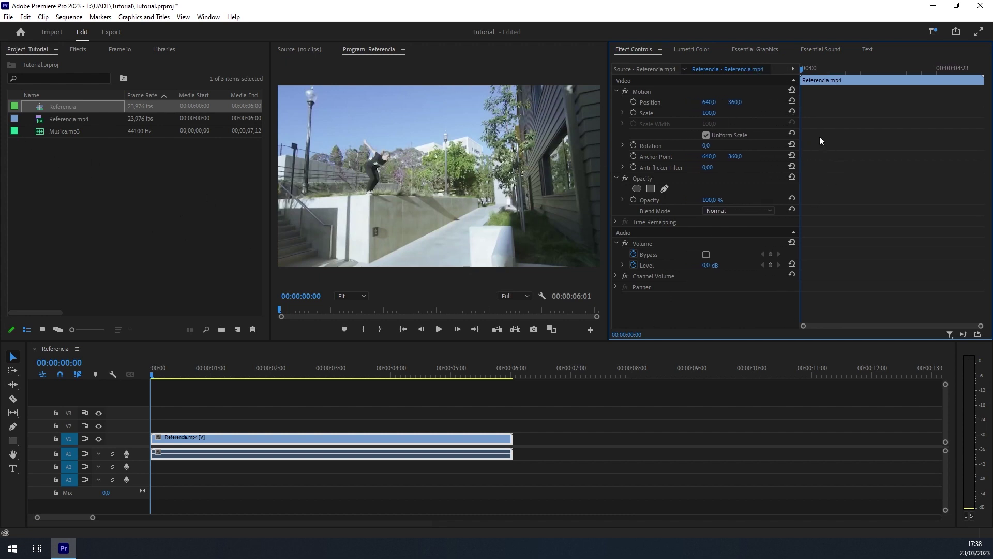
- Try the clip's Motion controls by scaling it to 123, reducing the scale to 82, and setting its vertical position to 377
{"action": "left_click", "coordinate": [709, 113]}
{"action": "type", "text": "123"}
{"action": "key", "text": "Return"}
{"action": "left_click_drag", "start_coordinate": [709, 113], "coordinate": [677, 113]}
{"action": "left_click_drag", "start_coordinate": [709, 113], "coordinate": [686, 113]}
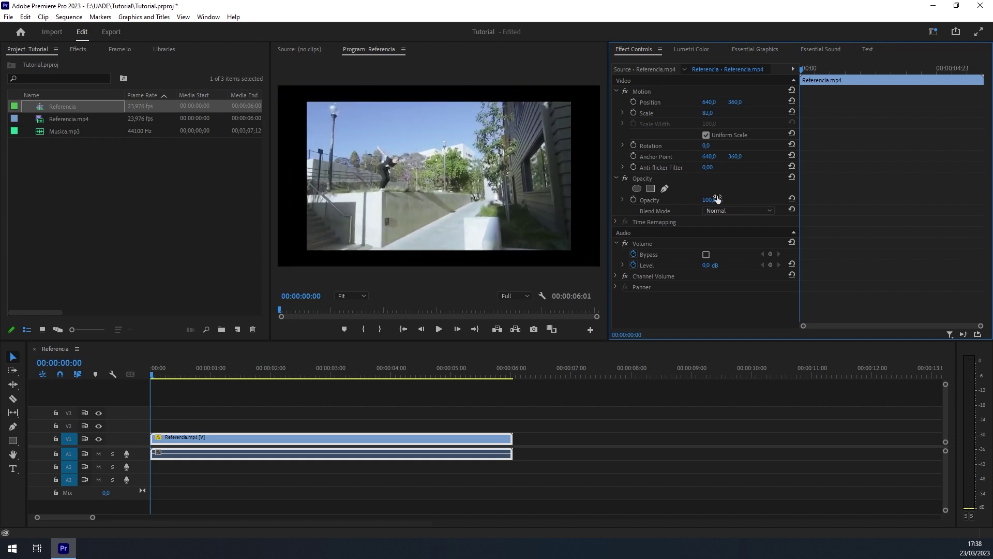
{"action": "mouse_move", "coordinate": [708, 200]}
{"action": "left_mouse_down"}
{"action": "mouse_move", "coordinate": [696, 200]}
{"action": "mouse_move", "coordinate": [718, 200]}
{"action": "left_mouse_up"}
{"action": "left_click_drag", "start_coordinate": [711, 101], "coordinate": [702, 148]}
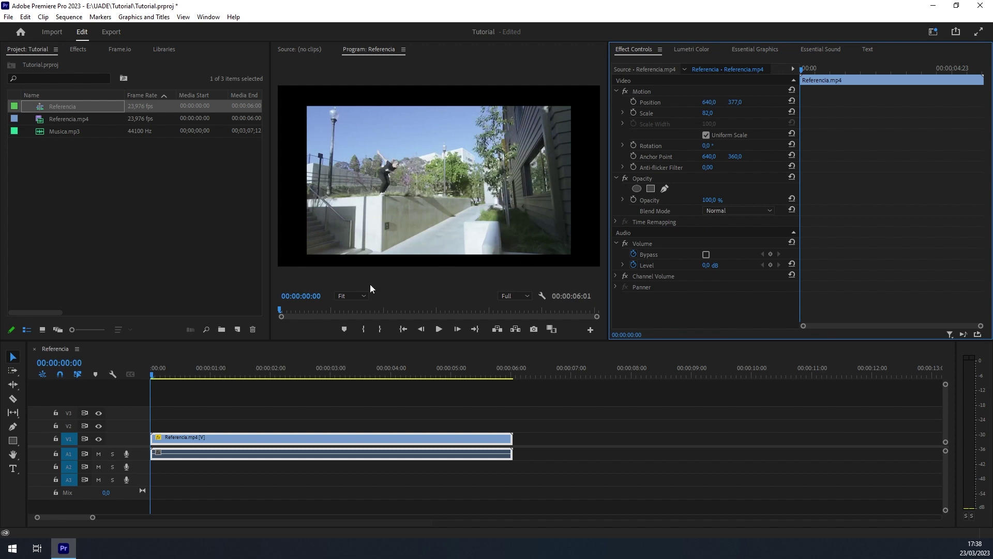
- Undo the clip's position and scale changes, and clear the selection in the timeline and the project items
{"action": "key", "text": "ctrl+z"}
{"action": "key", "text": "ctrl+z"}
{"action": "left_click", "coordinate": [594, 406]}
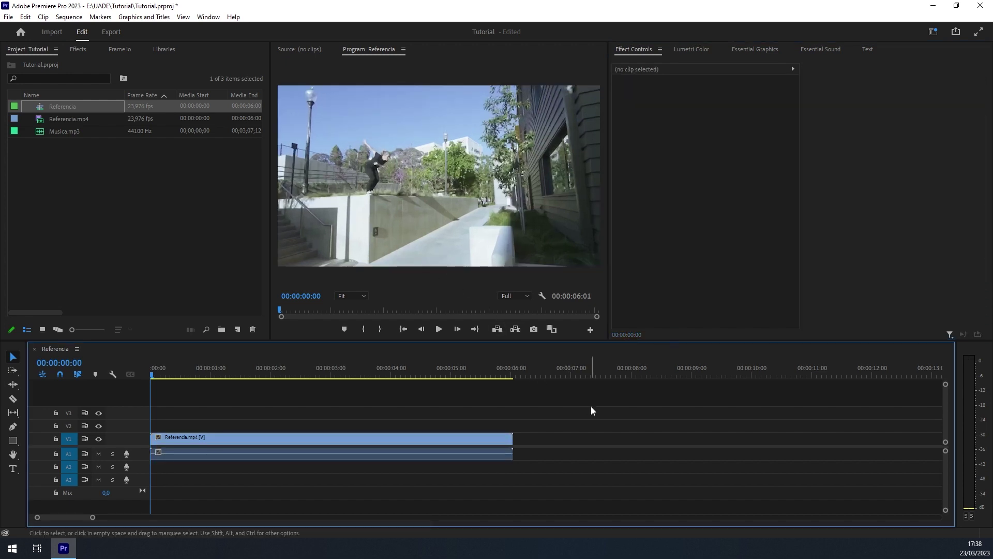
{"action": "left_click", "coordinate": [159, 200]}
{"action": "left_click", "coordinate": [80, 109]}
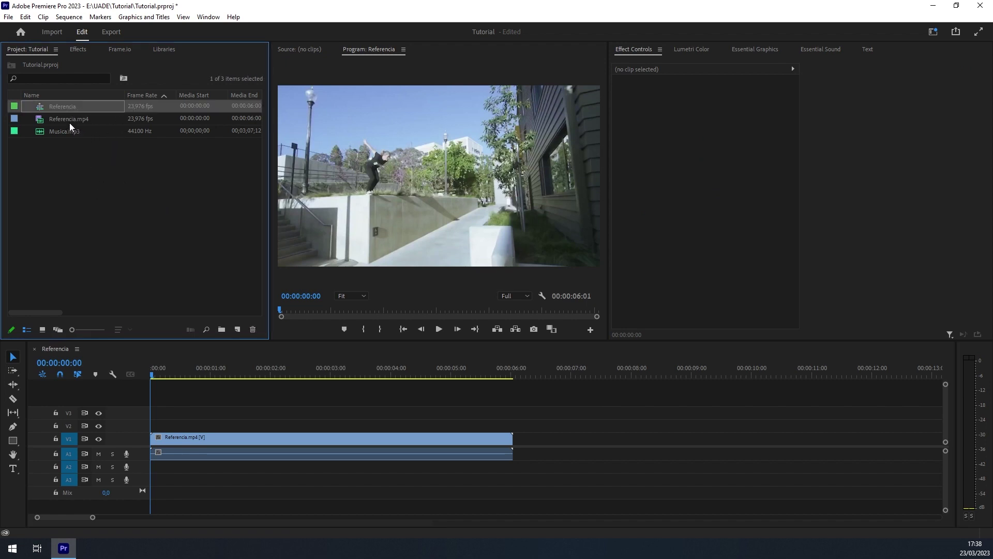
{"action": "left_click", "coordinate": [83, 171]}
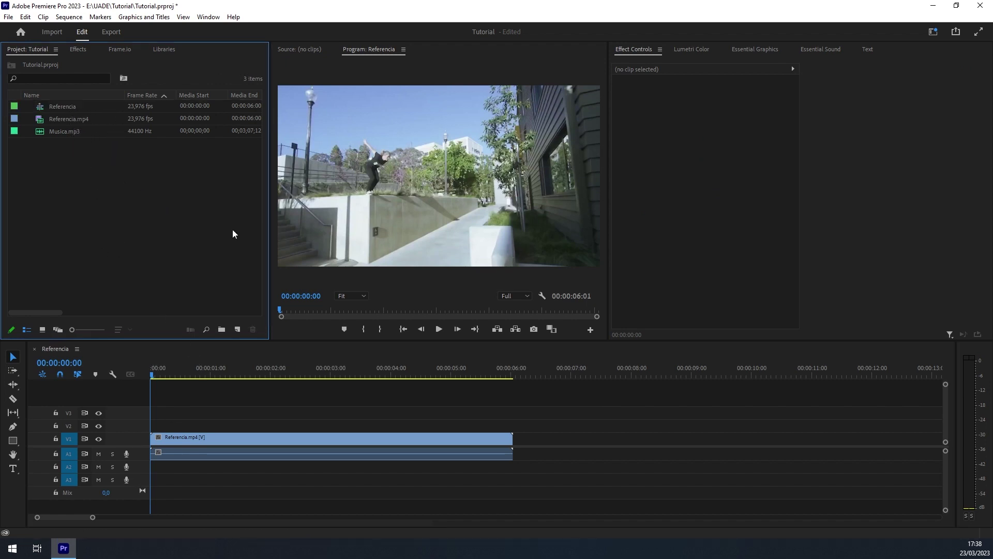
- Split the Referencia.mp4 timeline clip at 00:00:01:03 and 00:00:04:02 with the Razor tool
{"action": "left_click_drag", "start_coordinate": [159, 372], "coordinate": [404, 380]}
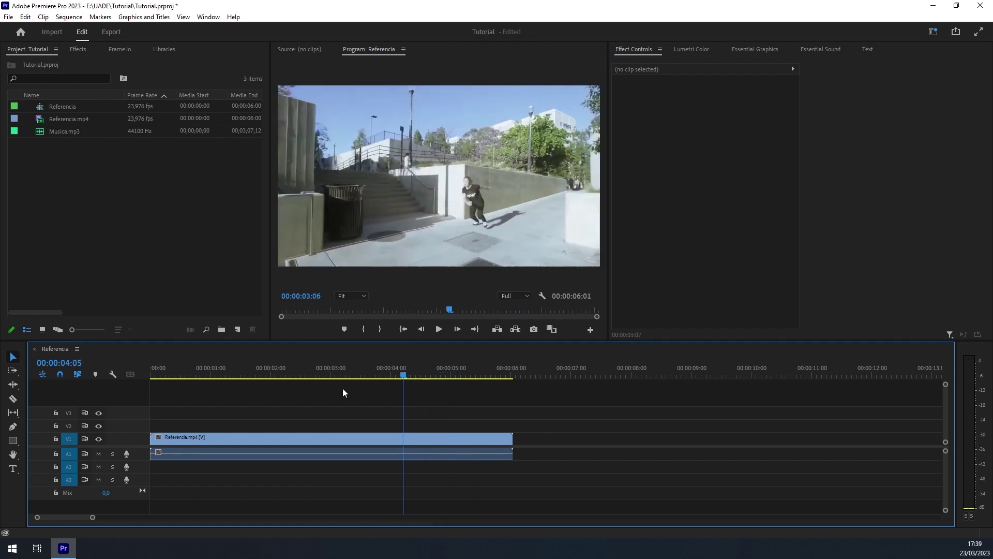
{"action": "left_click_drag", "start_coordinate": [342, 388], "coordinate": [138, 408]}
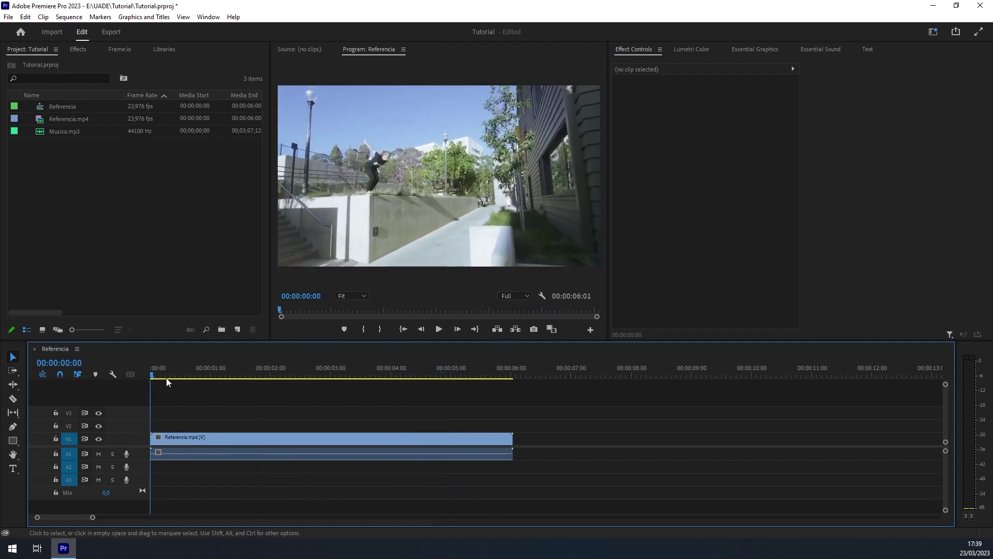
{"action": "left_click", "coordinate": [14, 399]}
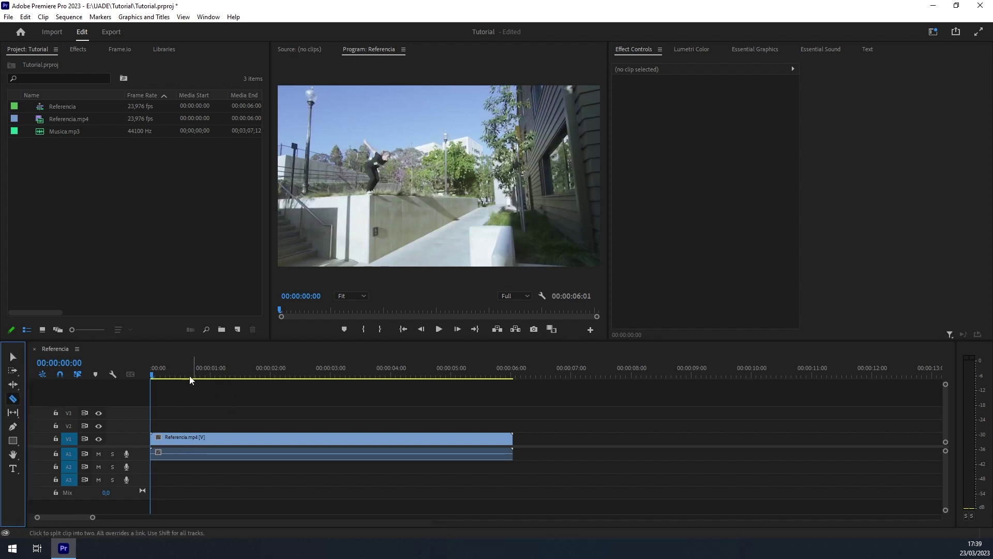
{"action": "left_click", "coordinate": [157, 375]}
{"action": "left_click_drag", "start_coordinate": [161, 378], "coordinate": [222, 372]}
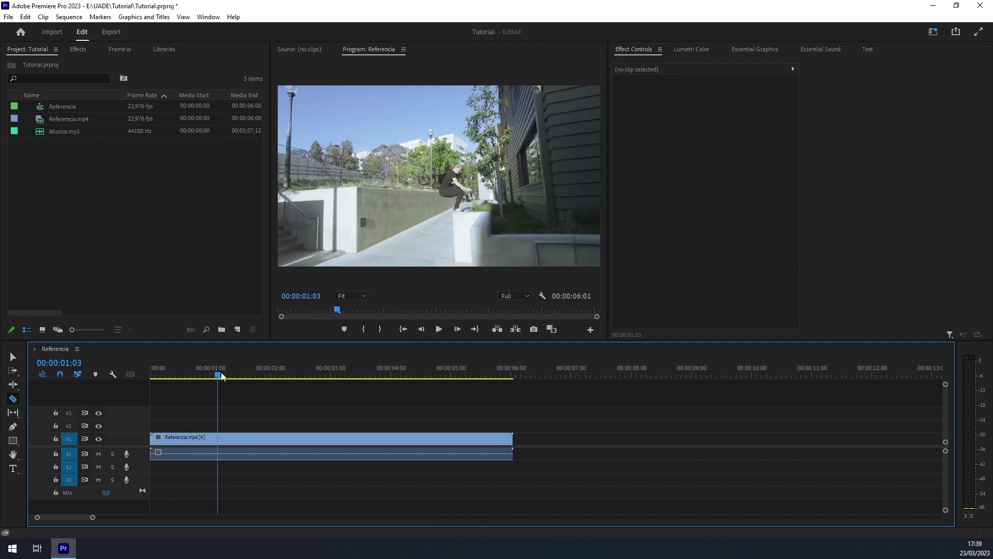
{"action": "left_click", "coordinate": [221, 439]}
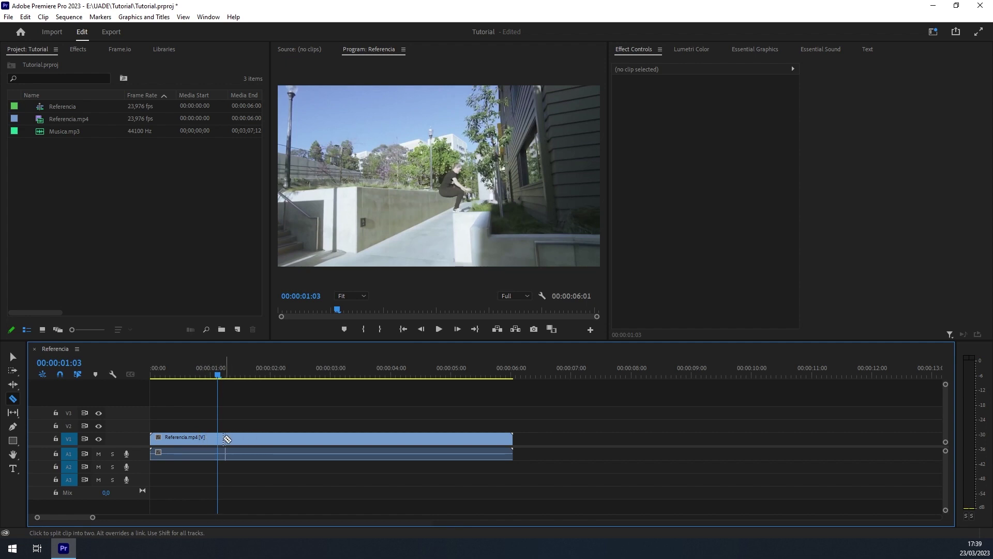
{"action": "left_click", "coordinate": [222, 440]}
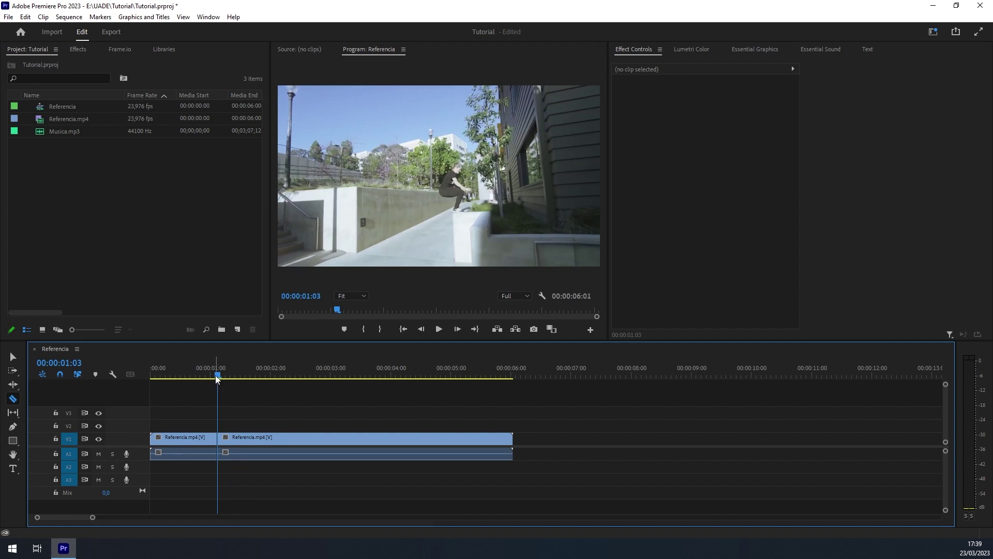
{"action": "left_click_drag", "start_coordinate": [220, 379], "coordinate": [400, 379]}
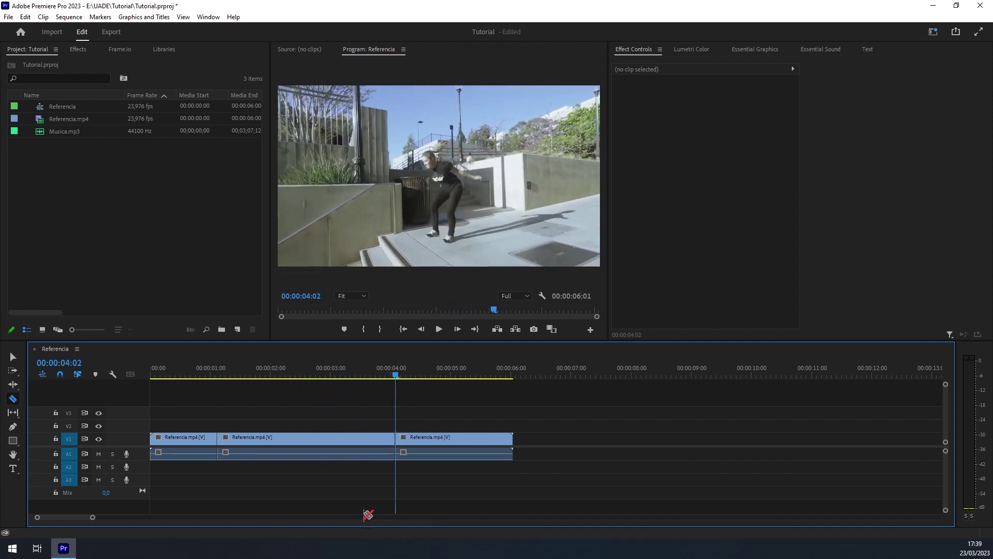
{"action": "key", "text": "v"}
- Delete the middle piece of the split clip, leaving a gap between the two outer pieces
{"action": "left_click_drag", "start_coordinate": [362, 373], "coordinate": [241, 401]}
{"action": "left_click", "coordinate": [302, 435]}
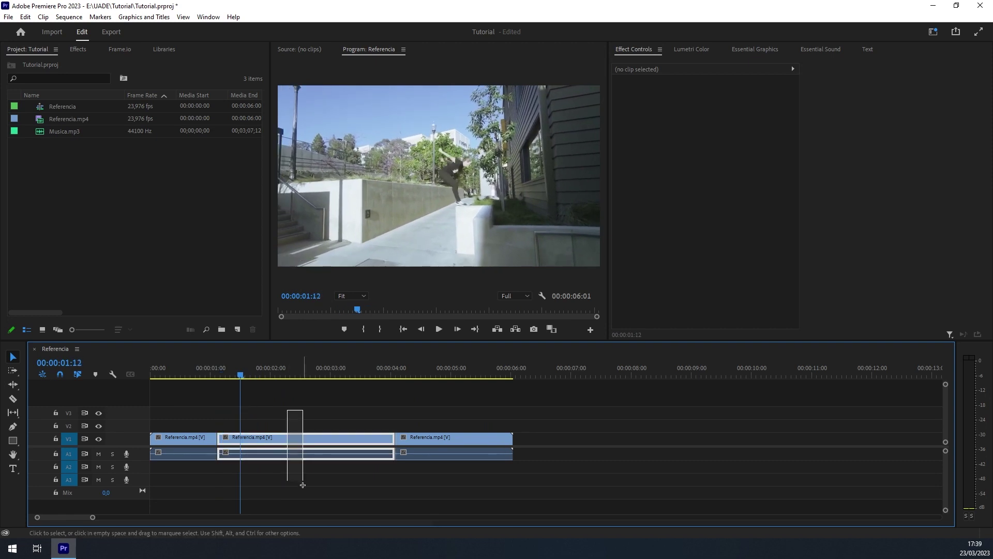
{"action": "left_click", "coordinate": [299, 427]}
{"action": "left_click", "coordinate": [300, 437]}
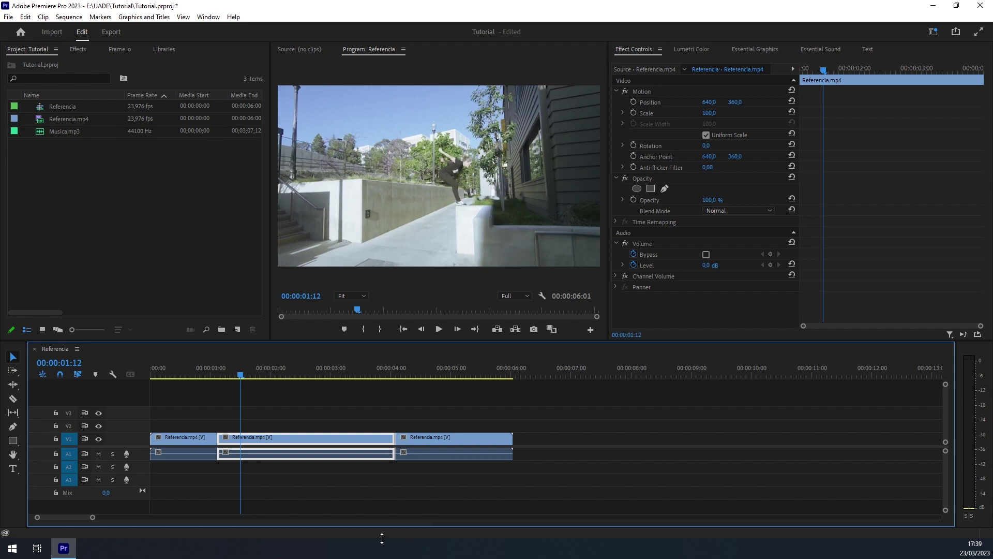
{"action": "key", "text": "Delete"}
- Ripple delete the empty gap between the two remaining Referencia.mp4 clips
{"action": "left_click_drag", "start_coordinate": [243, 381], "coordinate": [205, 371]}
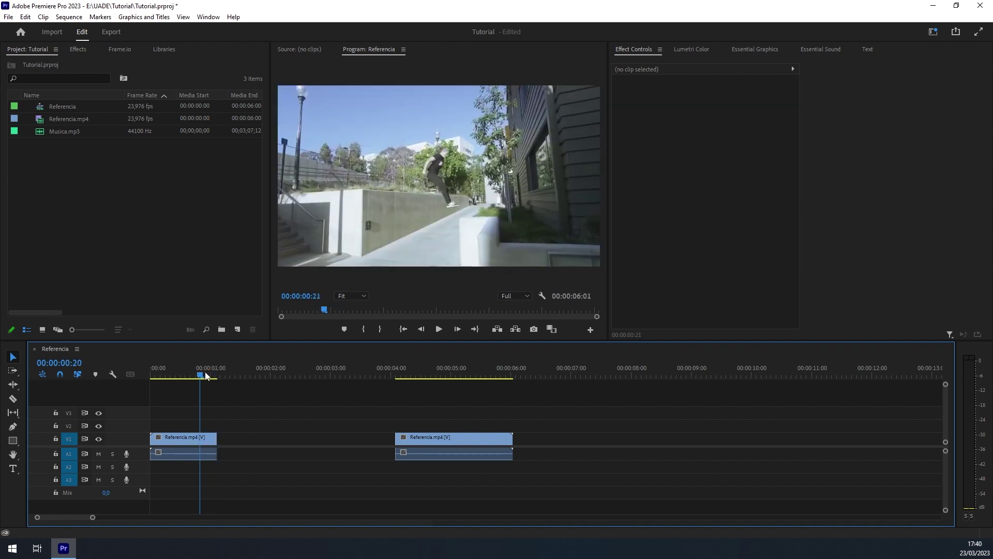
{"action": "left_click", "coordinate": [307, 435]}
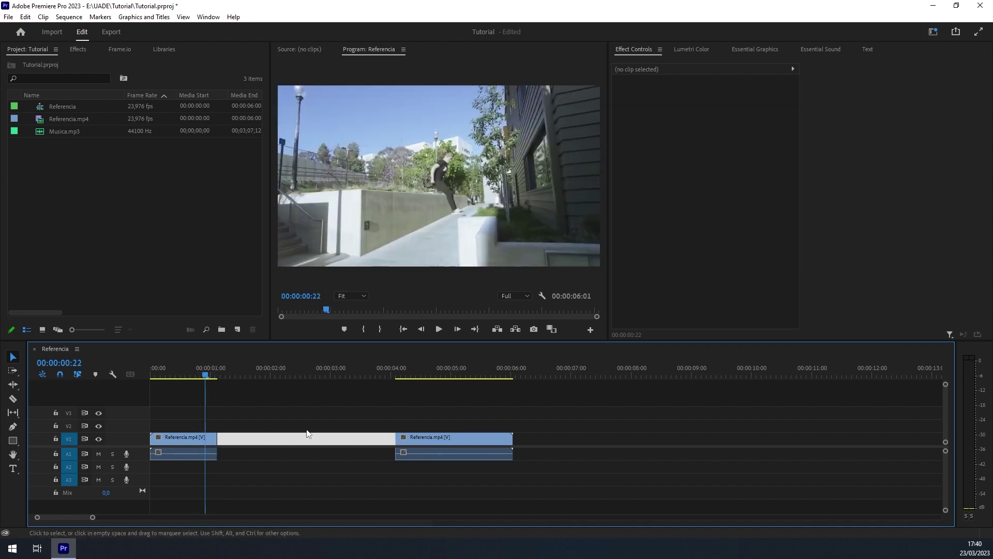
{"action": "left_click", "coordinate": [286, 458]}
{"action": "left_click", "coordinate": [290, 438]}
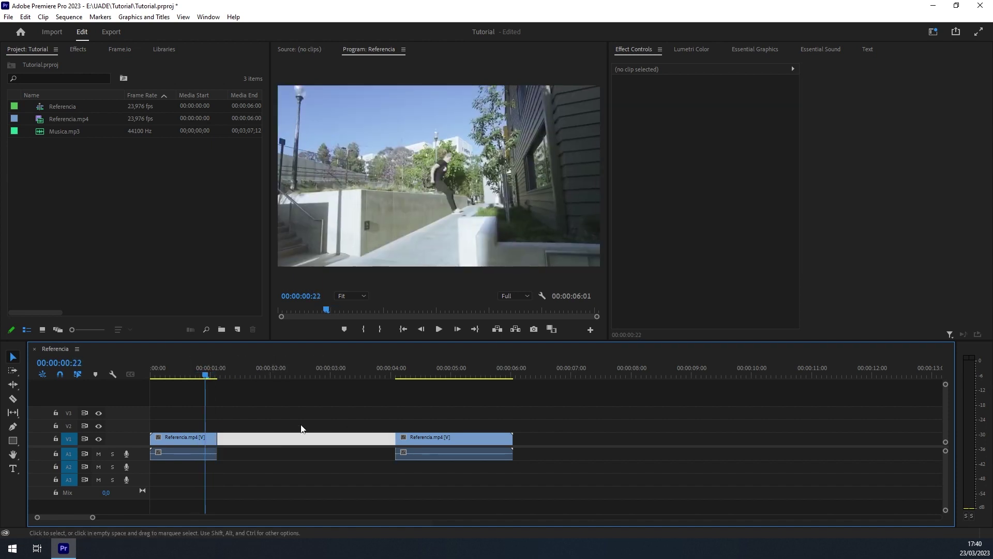
{"action": "left_click", "coordinate": [272, 421]}
{"action": "left_click", "coordinate": [243, 436]}
{"action": "right_click", "coordinate": [303, 443]}
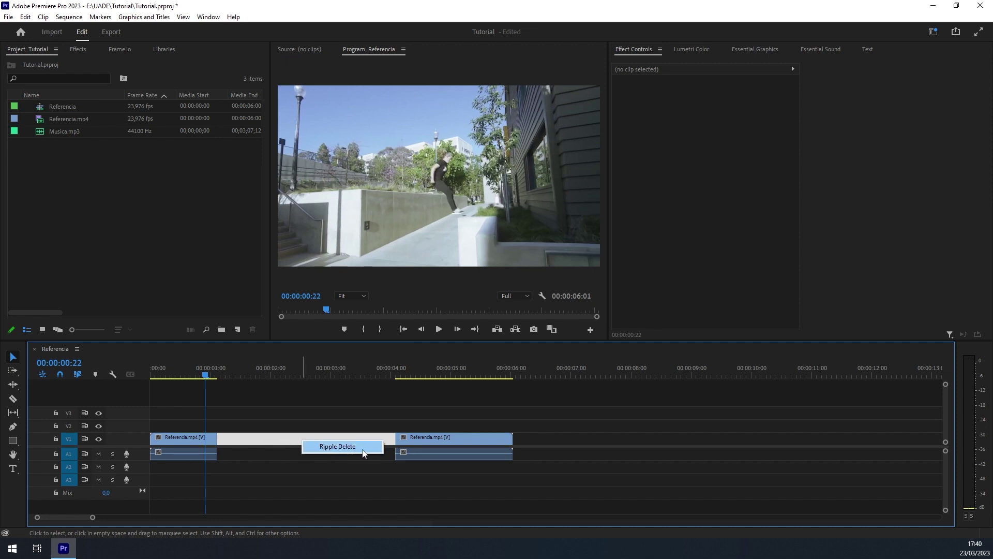
{"action": "left_click", "coordinate": [337, 446]}
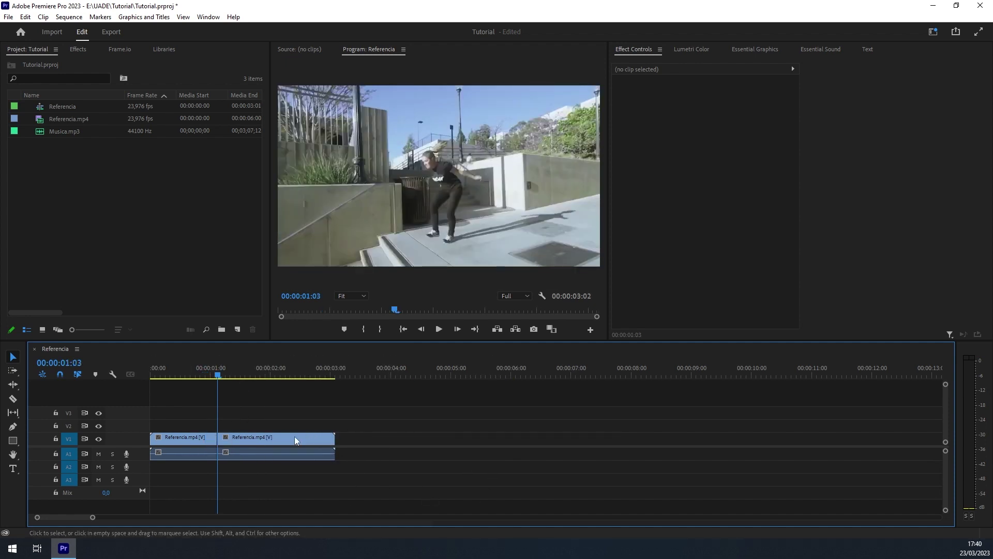
{"action": "left_click_drag", "start_coordinate": [269, 441], "coordinate": [375, 441]}
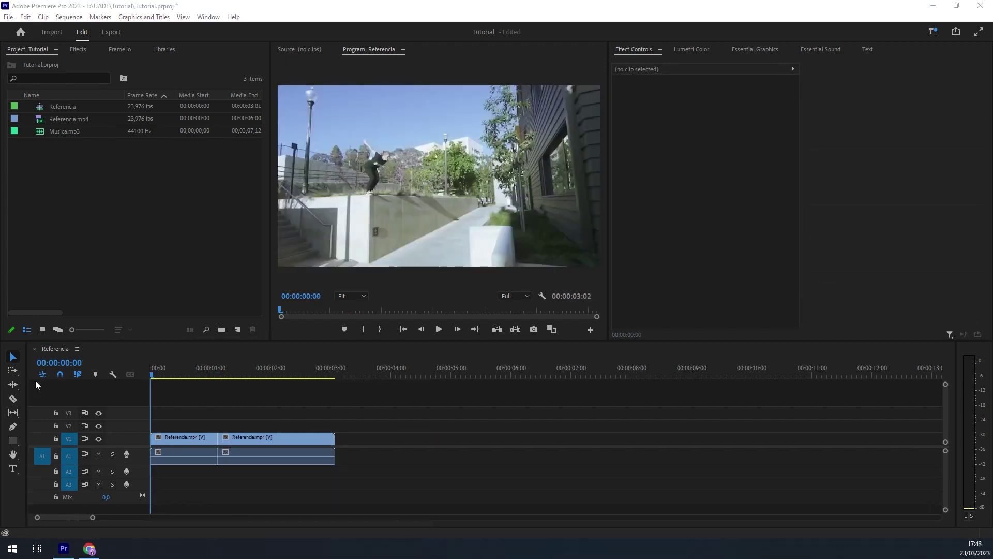
- Show the project items in icon view and enlarge their thumbnails
{"action": "left_click", "coordinate": [42, 329]}
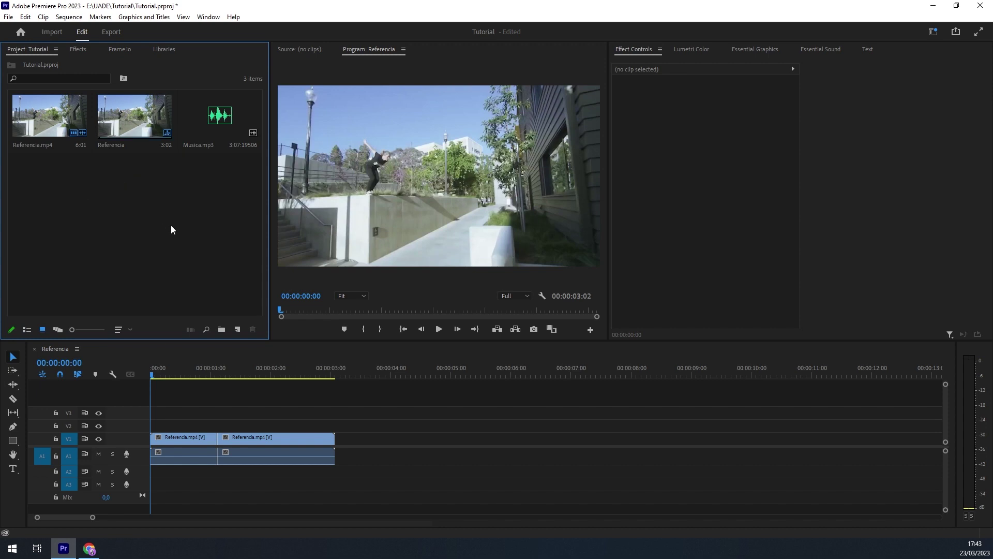
{"action": "left_click", "coordinate": [27, 330]}
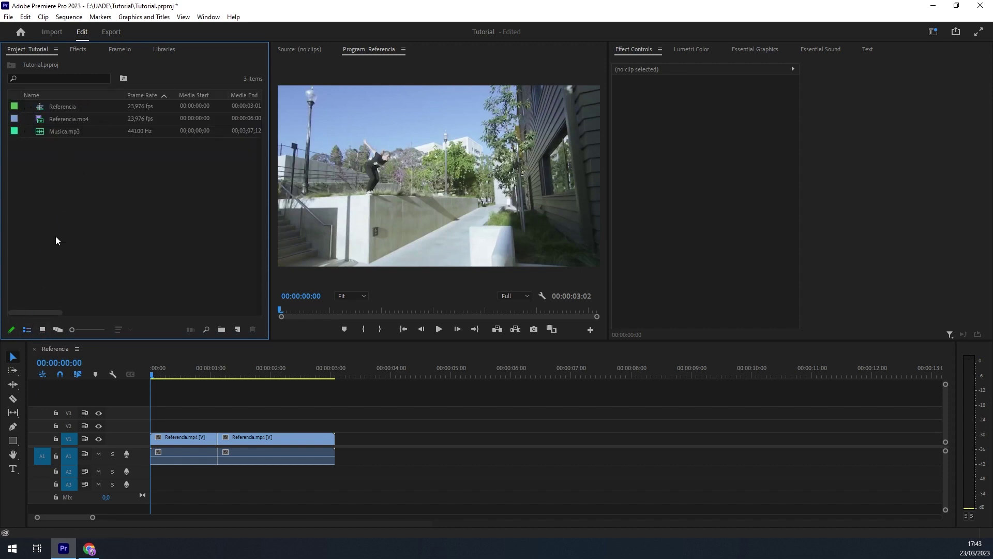
{"action": "left_click", "coordinate": [43, 329]}
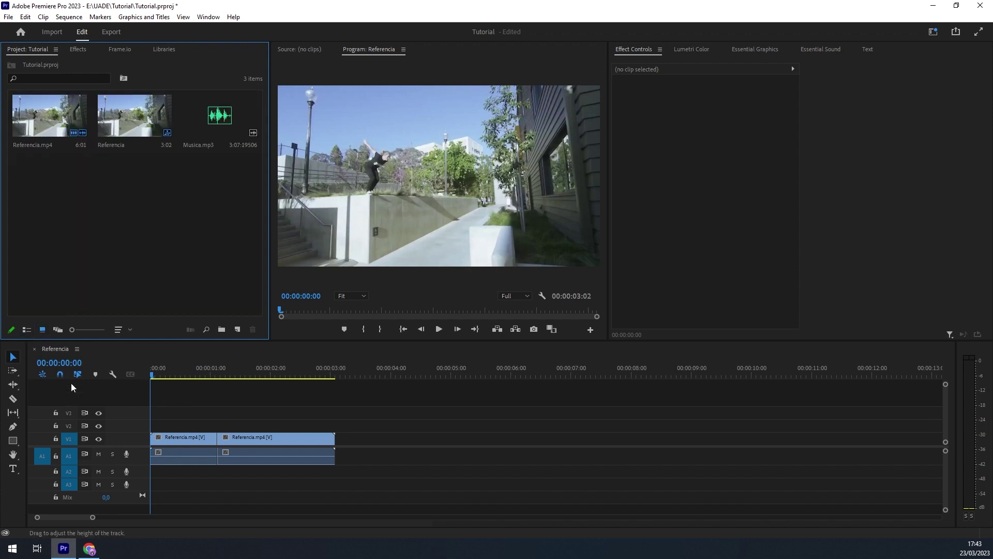
{"action": "mouse_move", "coordinate": [72, 330]}
{"action": "left_mouse_down"}
{"action": "mouse_move", "coordinate": [104, 332]}
{"action": "mouse_move", "coordinate": [91, 332]}
{"action": "left_mouse_up"}
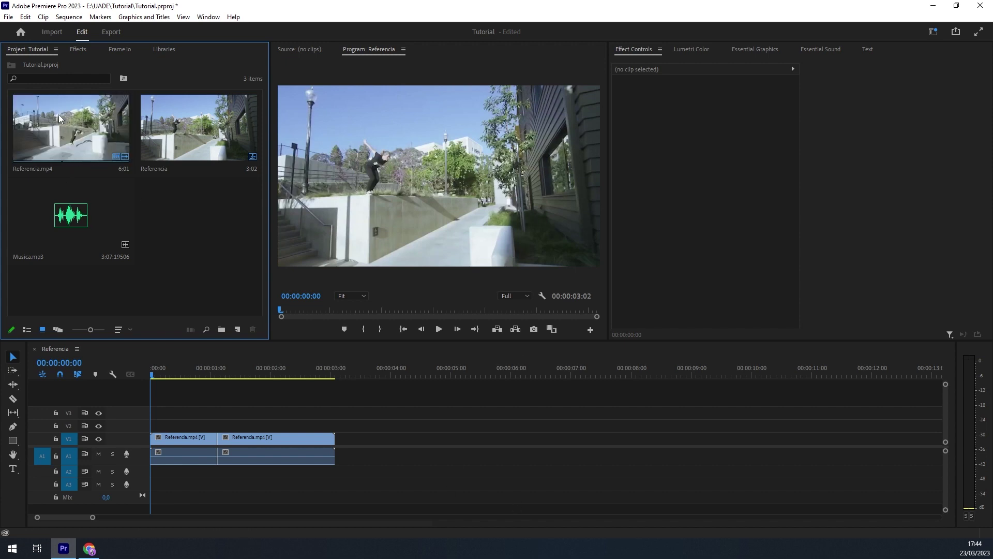
- Add another Referencia.mp4 to the timeline after a gap, and split it at 00:00:05:09 and about 00:00:06:19
{"action": "left_click", "coordinate": [82, 131]}
{"action": "left_click_drag", "start_coordinate": [83, 131], "coordinate": [383, 445]}
{"action": "left_click_drag", "start_coordinate": [389, 367], "coordinate": [473, 368]}
{"action": "key", "text": "c"}
{"action": "left_click", "coordinate": [473, 450]}
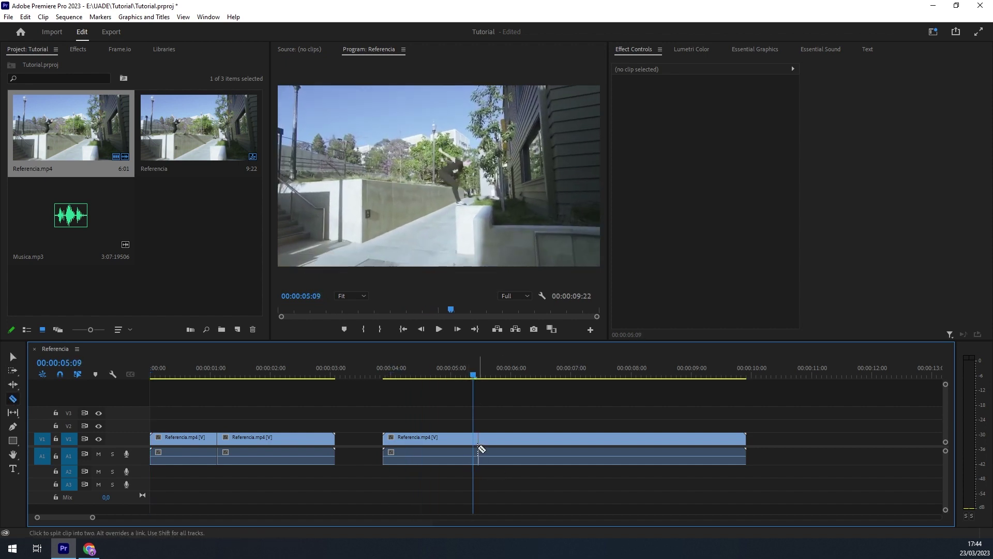
{"action": "left_click", "coordinate": [558, 446]}
- Delete the first and last pieces of the newly split clip, keeping its middle piece, and scrub through that piece
{"action": "key", "text": "v"}
{"action": "left_click", "coordinate": [460, 442]}
{"action": "key", "text": "Delete"}
{"action": "left_click", "coordinate": [627, 455]}
{"action": "key", "text": "Delete"}
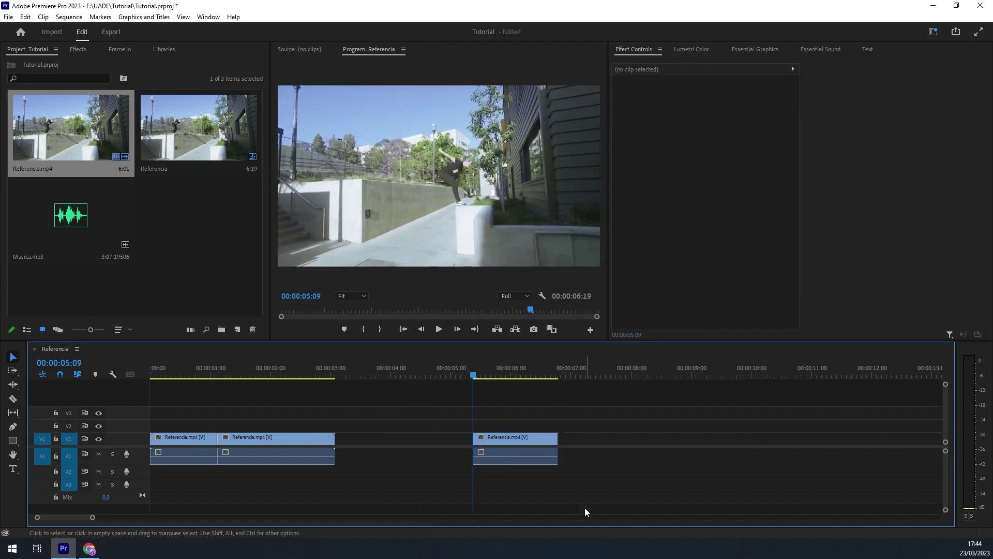
{"action": "left_click", "coordinate": [526, 434]}
{"action": "left_click_drag", "start_coordinate": [473, 368], "coordinate": [523, 369]}
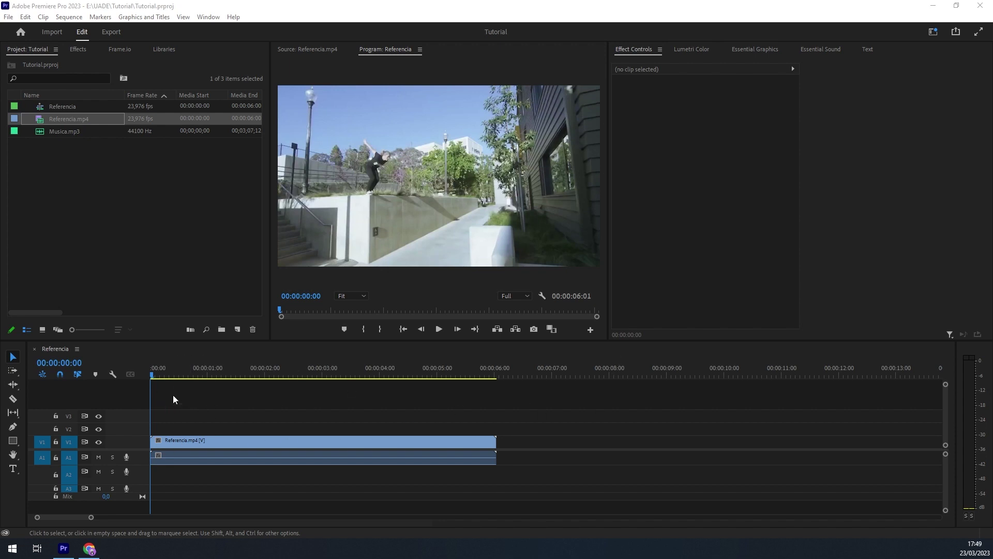
- Examine the Referencia.mp4 clip along the timeline at closer and wider time scales
{"action": "left_click_drag", "start_coordinate": [173, 395], "coordinate": [655, 493]}
{"action": "left_click", "coordinate": [346, 495]}
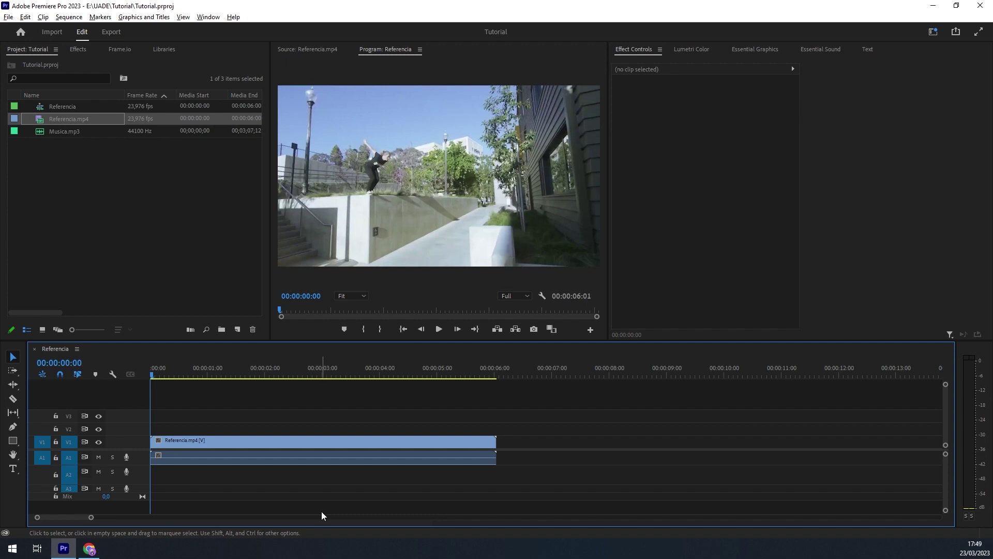
{"action": "scroll", "coordinate": [213, 482], "scroll_direction": "up", "scroll_amount": 4}
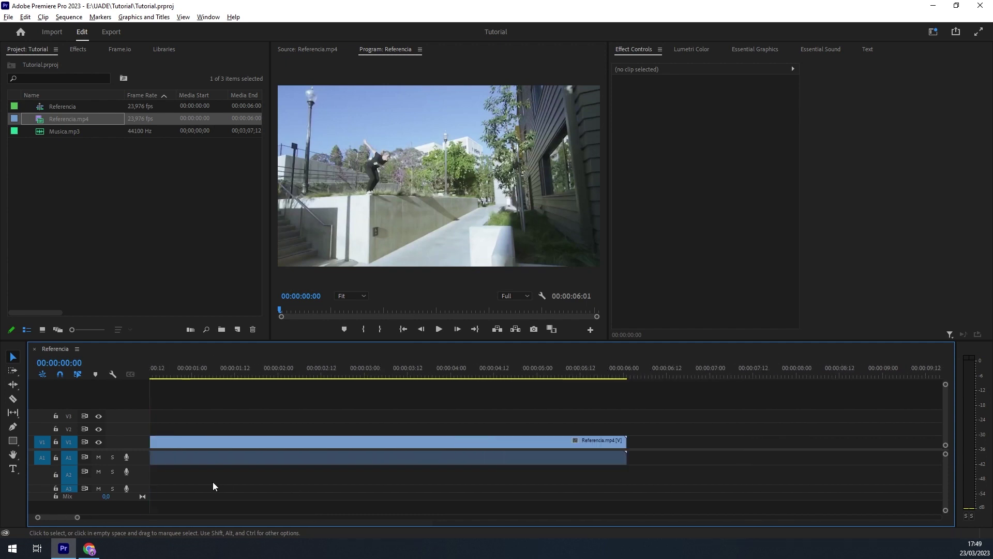
{"action": "scroll", "coordinate": [212, 482], "scroll_direction": "down", "scroll_amount": 5}
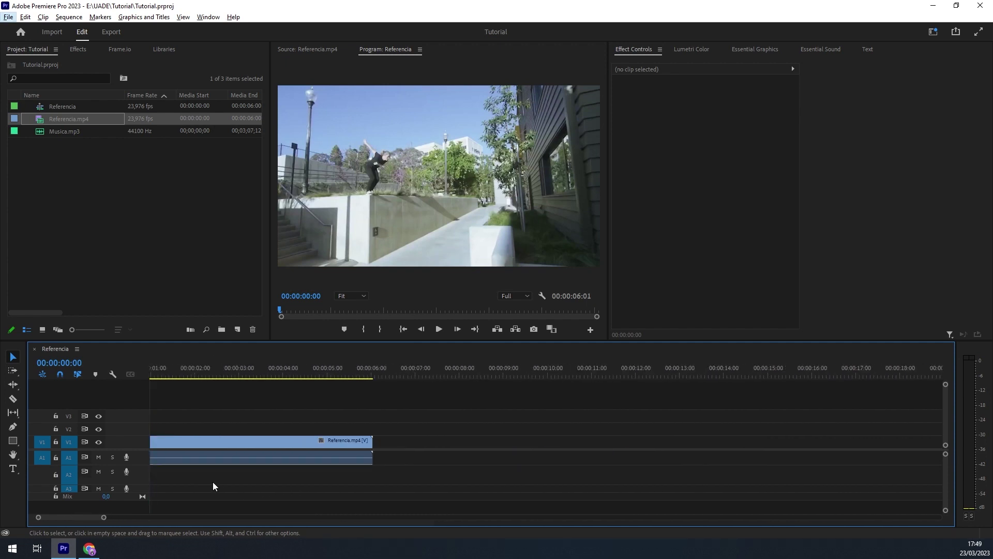
{"action": "scroll", "coordinate": [293, 474], "scroll_direction": "right", "scroll_amount": 2}
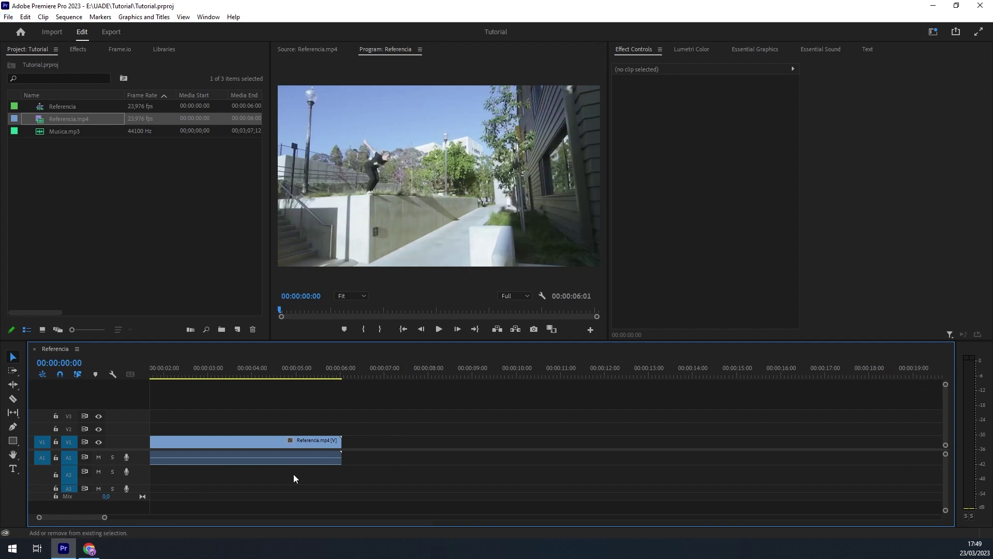
{"action": "scroll", "coordinate": [293, 474], "scroll_direction": "left", "scroll_amount": 2}
{"action": "scroll", "coordinate": [292, 474], "scroll_direction": "right", "scroll_amount": 4}
{"action": "scroll", "coordinate": [290, 474], "scroll_direction": "left", "scroll_amount": 1}
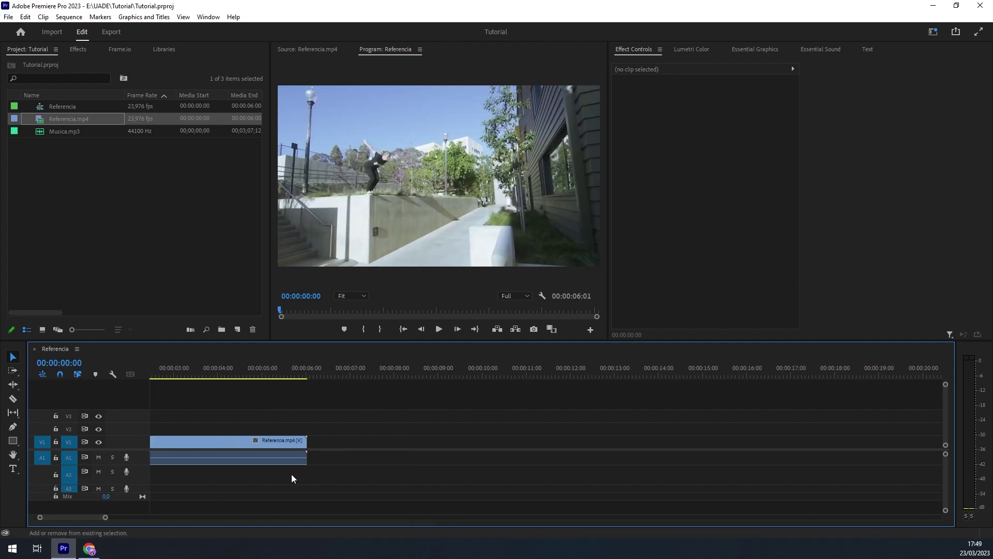
{"action": "scroll", "coordinate": [291, 474], "scroll_direction": "left", "scroll_amount": 3}
{"action": "scroll", "coordinate": [289, 473], "scroll_direction": "right", "scroll_amount": 2}
{"action": "scroll", "coordinate": [288, 473], "scroll_direction": "left", "scroll_amount": 2}
{"action": "scroll", "coordinate": [288, 472], "scroll_direction": "right", "scroll_amount": 2}
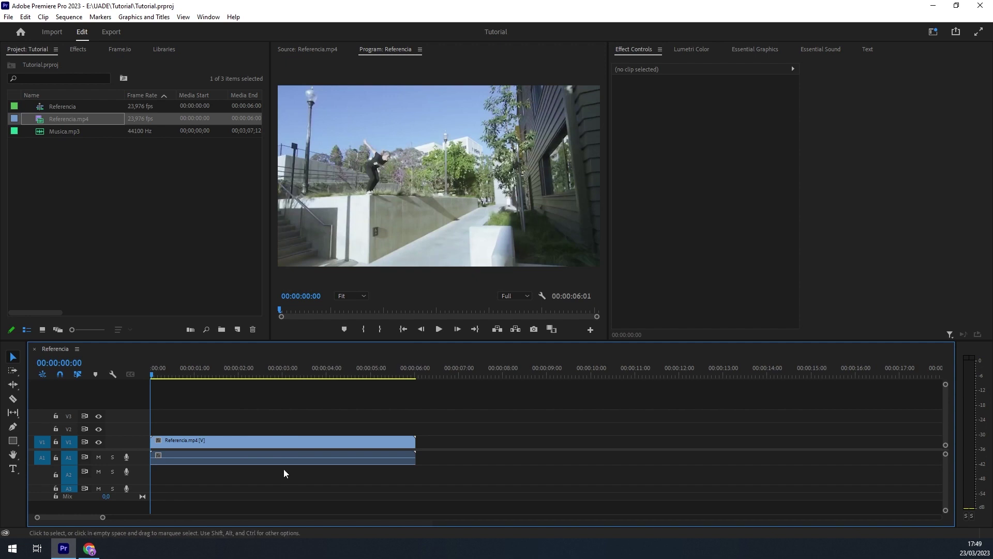
- Add two more copies of Referencia.mp4 to the timeline on V1 and A1, leaving gaps between the clips
{"action": "left_click_drag", "start_coordinate": [66, 119], "coordinate": [505, 445]}
{"action": "left_click_drag", "start_coordinate": [86, 117], "coordinate": [776, 453]}
{"action": "key", "text": "minus"}
{"action": "scroll", "coordinate": [216, 467], "scroll_direction": "down", "scroll_amount": 1}
{"action": "scroll", "coordinate": [216, 460], "scroll_direction": "down", "scroll_amount": 1}
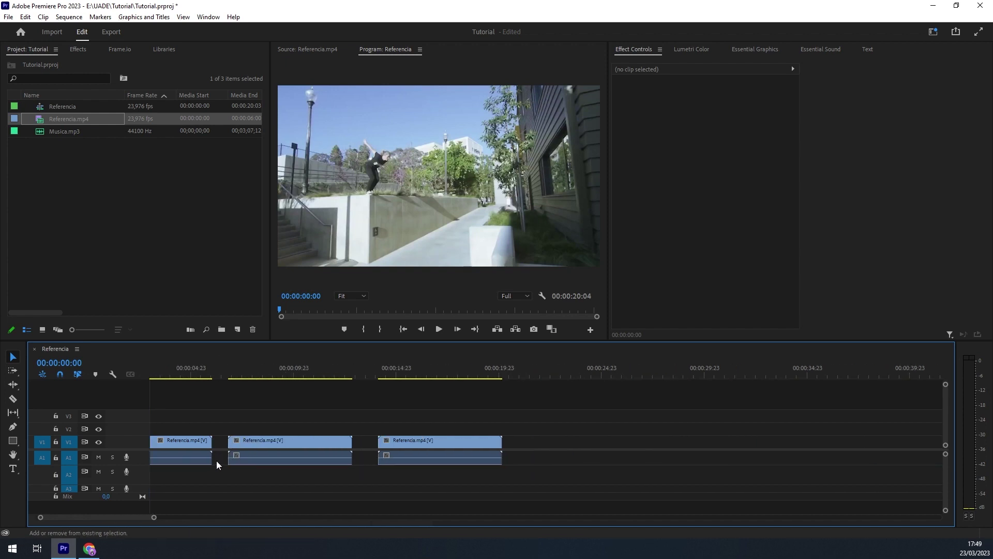
- Split the first Referencia.mp4 clip at 00:00:05:00 with the Razor tool
{"action": "scroll", "coordinate": [219, 458], "scroll_direction": "up", "scroll_amount": 1}
{"action": "scroll", "coordinate": [204, 433], "scroll_direction": "up", "scroll_amount": 2}
{"action": "scroll", "coordinate": [205, 437], "scroll_direction": "up", "scroll_amount": 5}
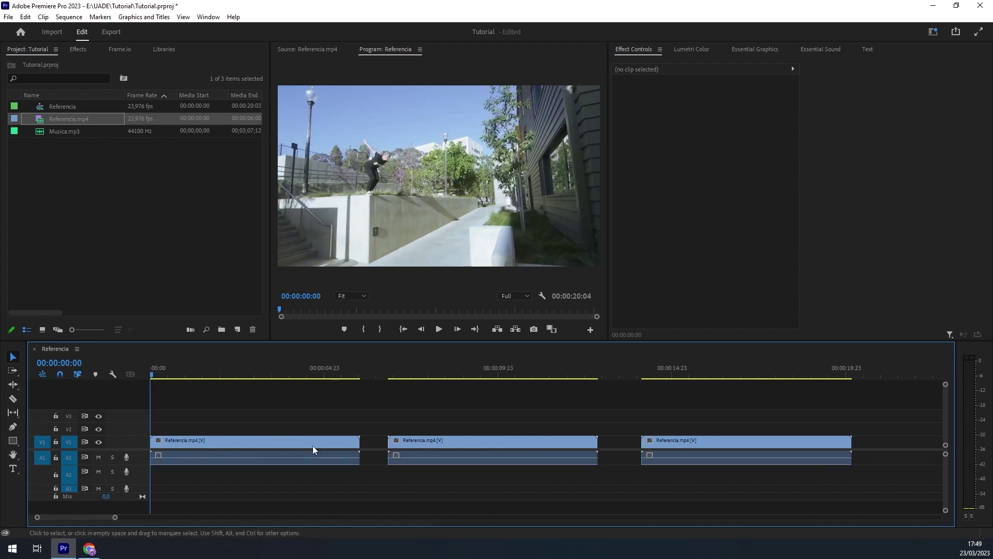
{"action": "scroll", "coordinate": [434, 442], "scroll_direction": "up", "scroll_amount": 3}
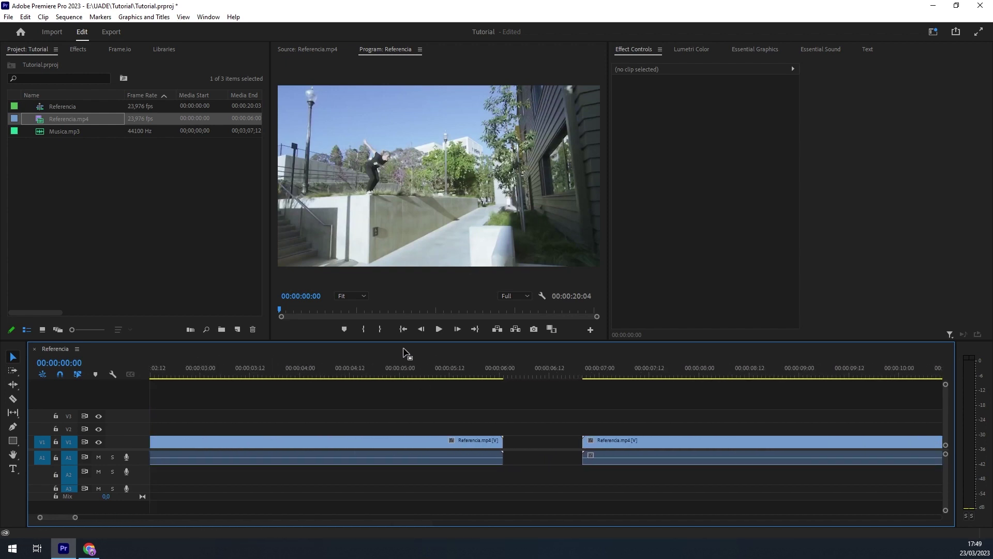
{"action": "left_click", "coordinate": [400, 369]}
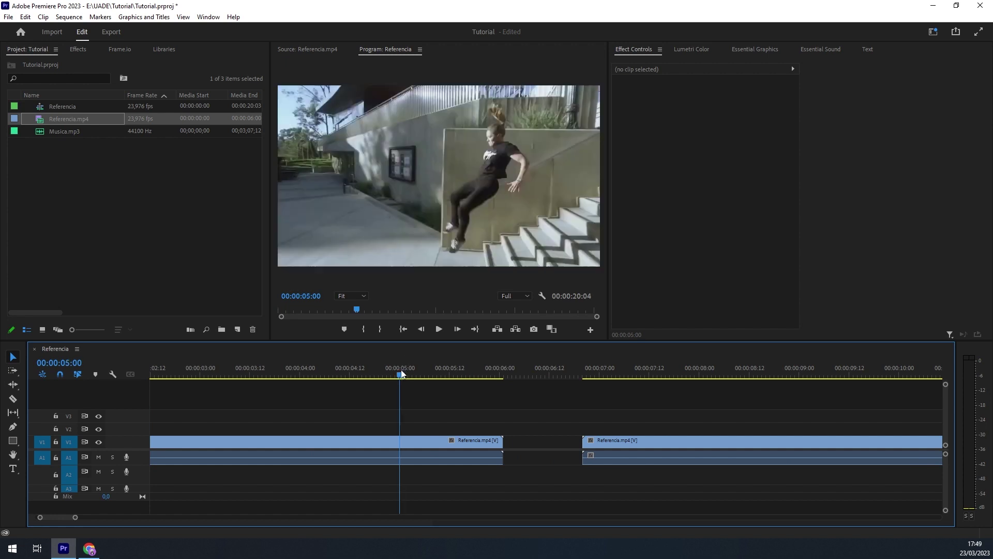
{"action": "left_click", "coordinate": [13, 398]}
{"action": "left_click", "coordinate": [401, 443]}
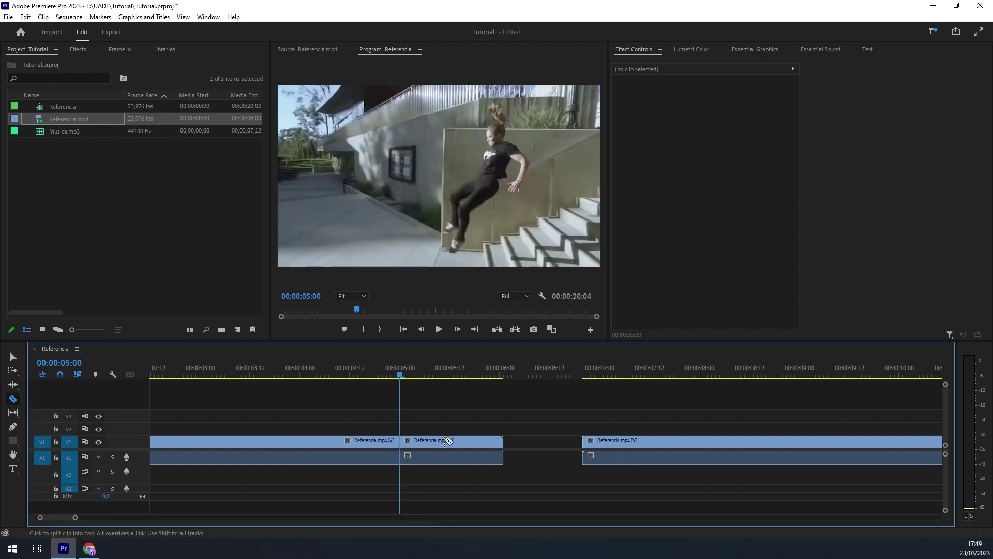
- Move the split-off end piece of the first clip about 7 frames further along the timeline
{"action": "key", "text": "v"}
{"action": "left_click_drag", "start_coordinate": [449, 440], "coordinate": [478, 440]}
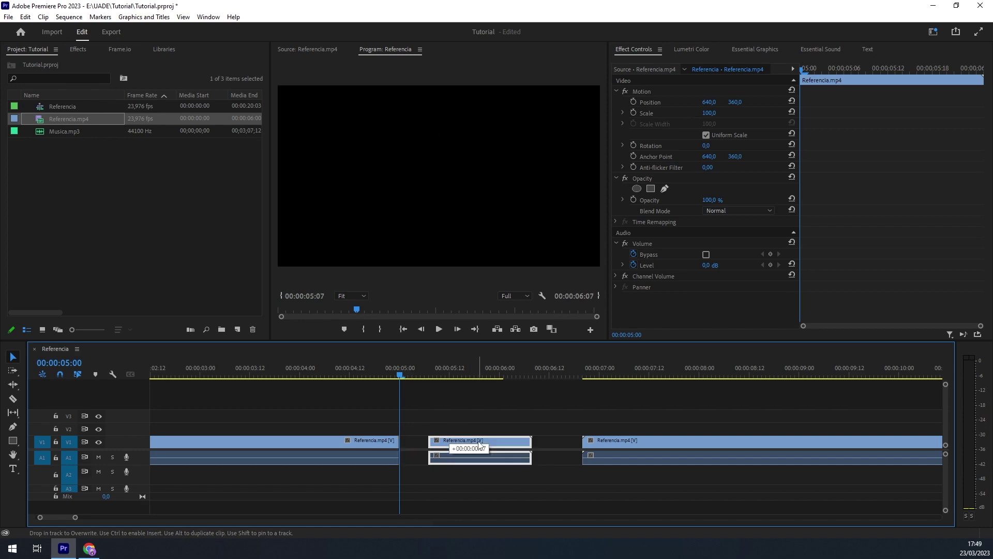